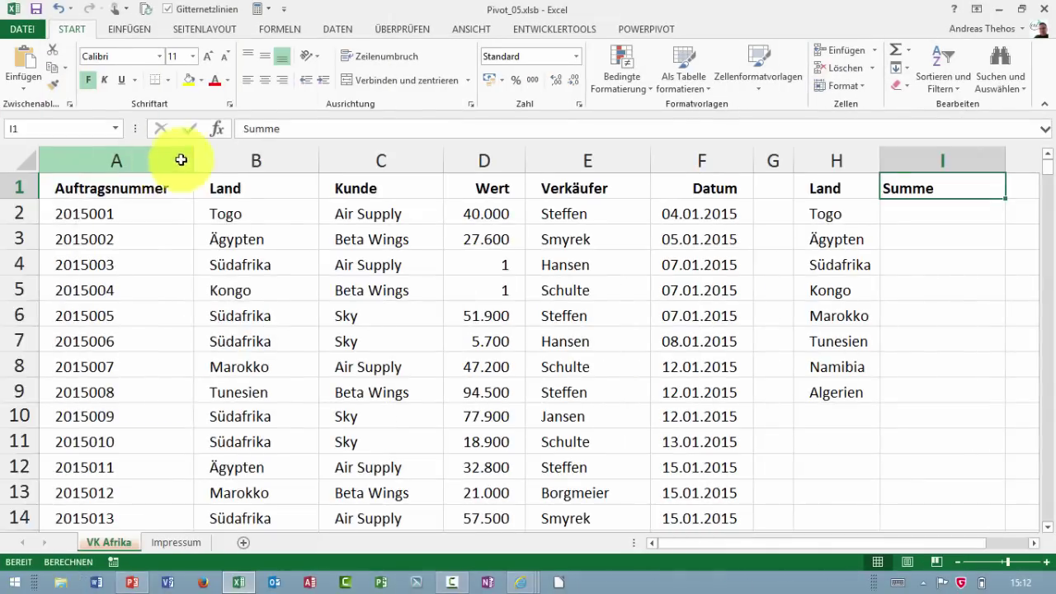
- Select the data columns A–E, then the country list H2:H9
{"action": "left_click_drag", "start_coordinate": [182, 157], "coordinate": [700, 162]}
{"action": "left_click_drag", "start_coordinate": [825, 213], "coordinate": [836, 392]}
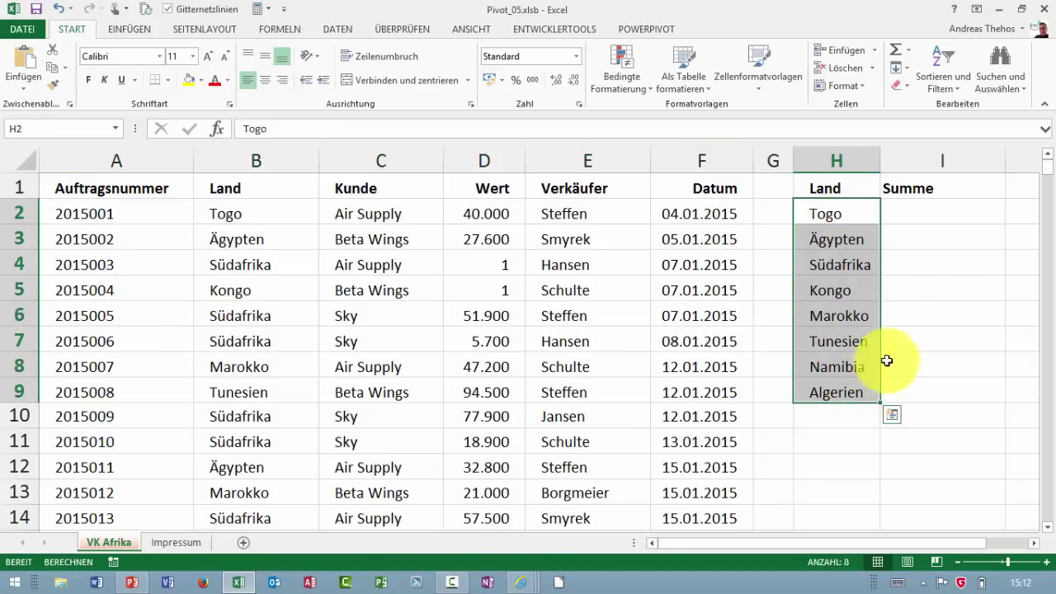
- Convert the order data A1:F320 into a table with headers using Ctrl+T
{"action": "left_click", "coordinate": [896, 211]}
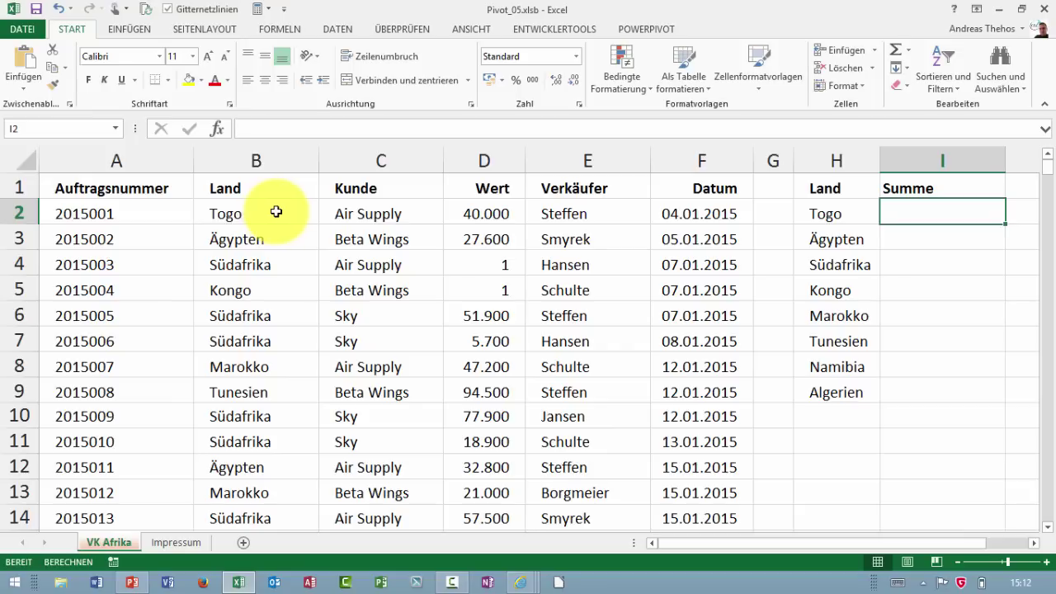
{"action": "left_click", "coordinate": [270, 231]}
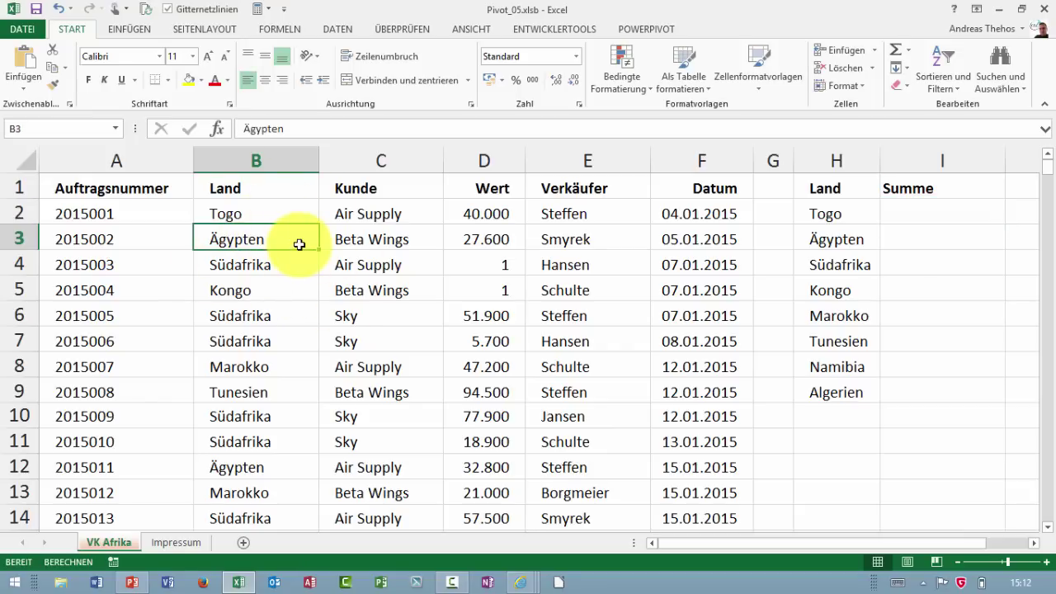
{"action": "key", "text": "ctrl+t"}
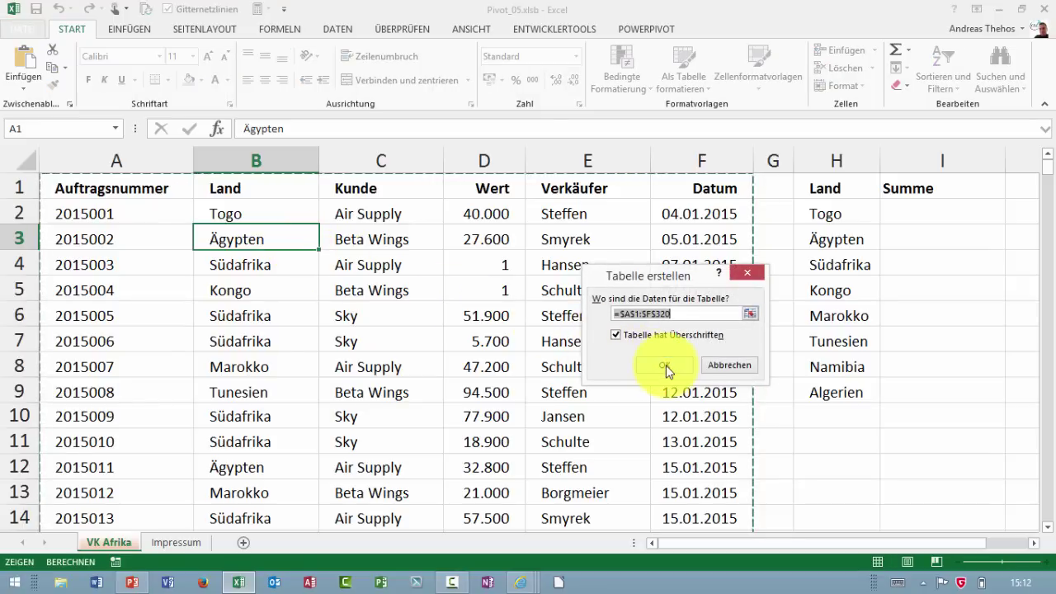
{"action": "left_click", "coordinate": [666, 365]}
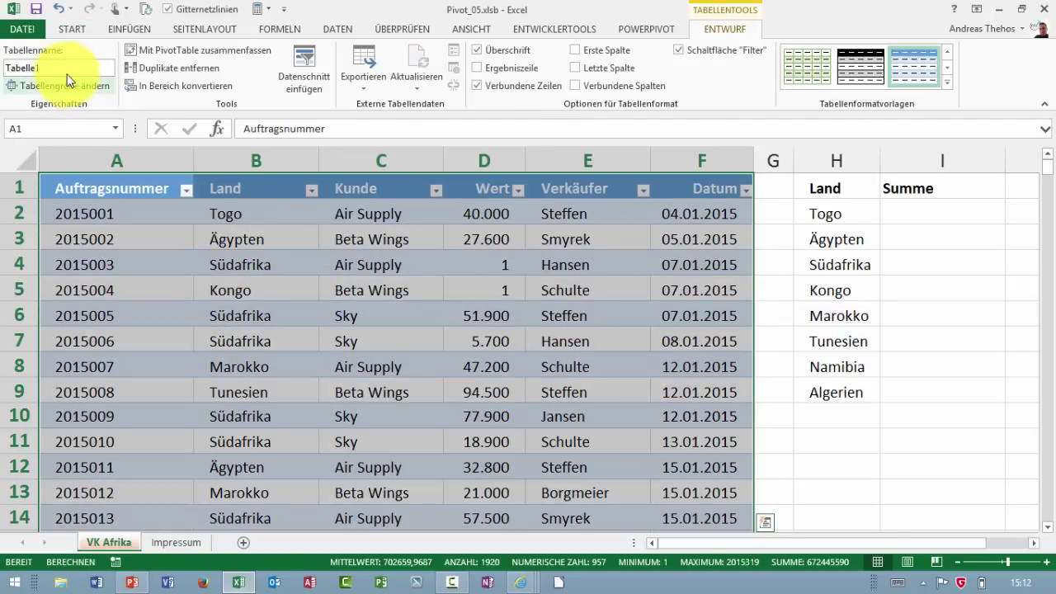
- Rename the table to 'Afrika' and return to cell I2
{"action": "left_click", "coordinate": [59, 65]}
{"action": "type", "text": "Afrika"}
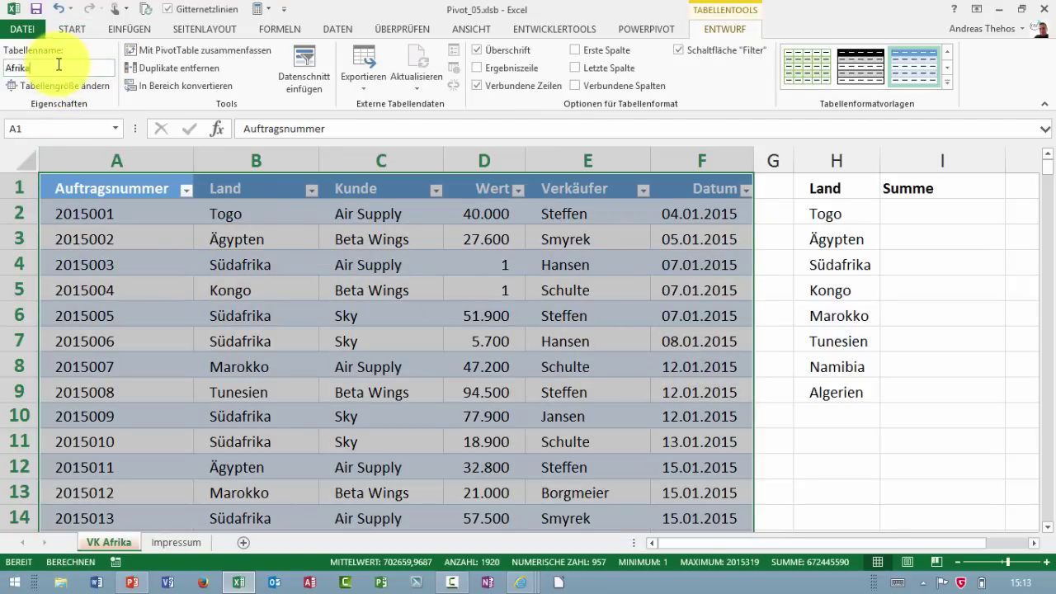
{"action": "key", "text": "Return"}
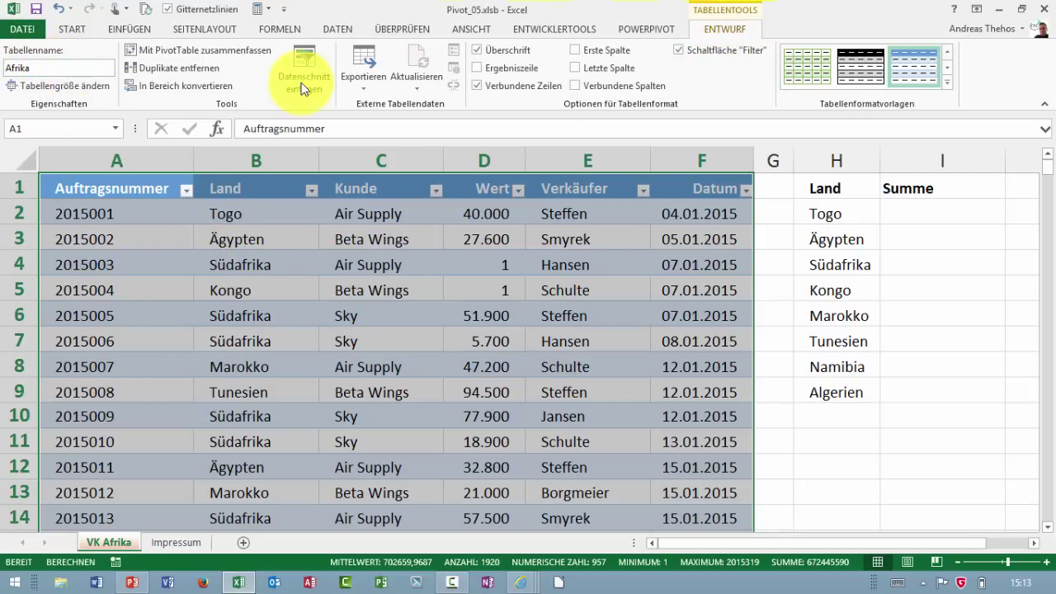
{"action": "left_click", "coordinate": [901, 211]}
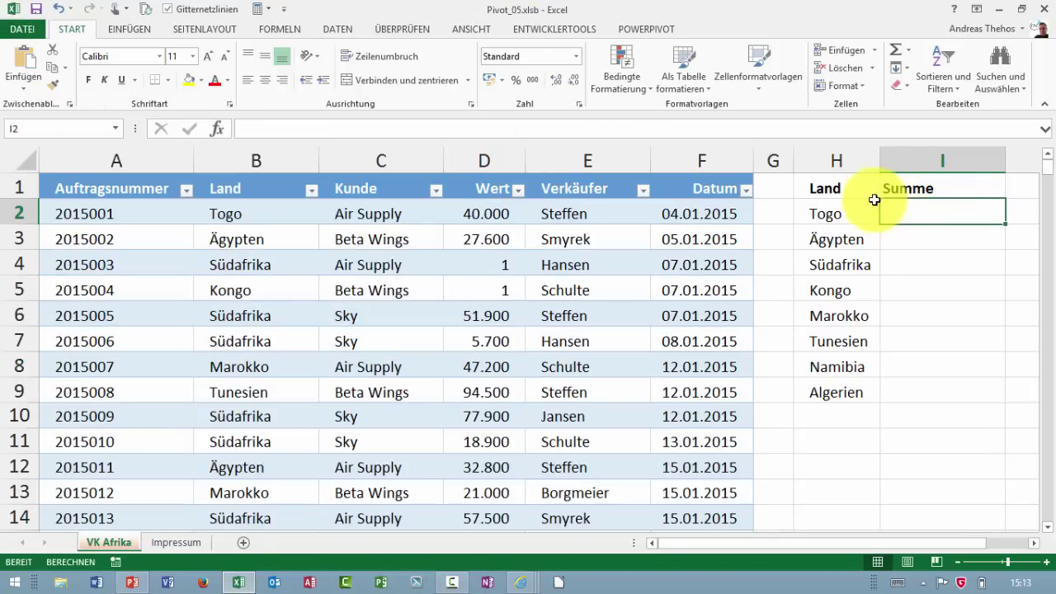
- In I2, start =SUMMEWENN( with the absolute criteria range $B$2:$B$320
{"action": "type", "text": "="}
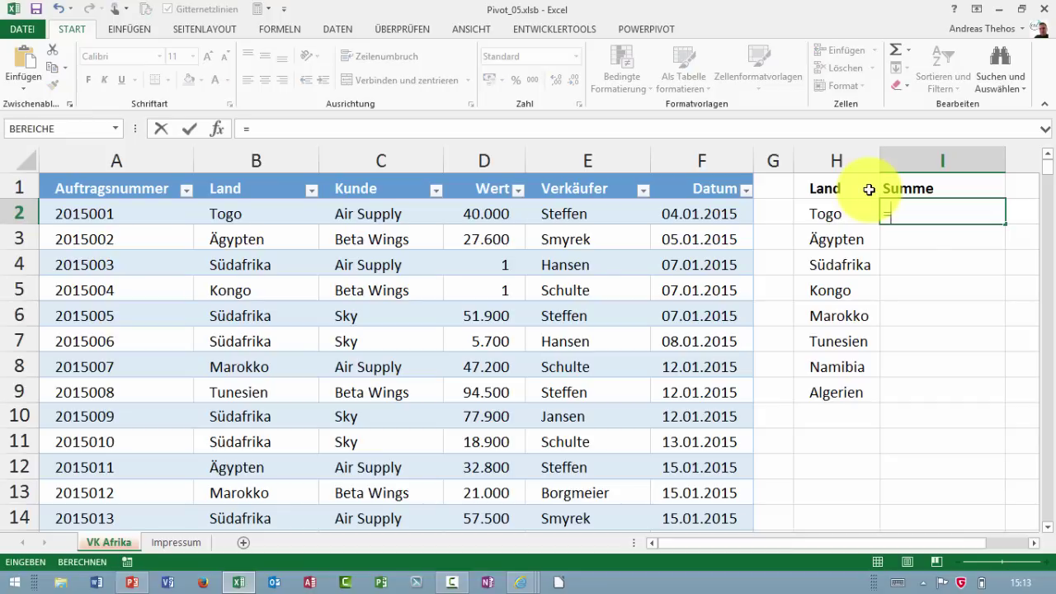
{"action": "type", "text": "Summ"}
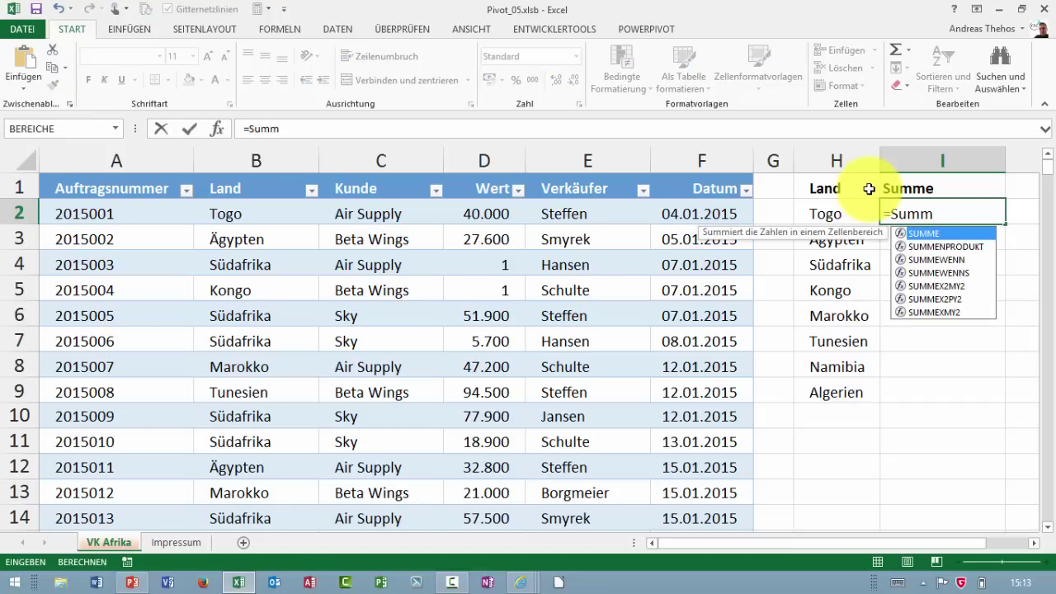
{"action": "key", "text": "Down"}
{"action": "key", "text": "Down"}
{"action": "key", "text": "Tab"}
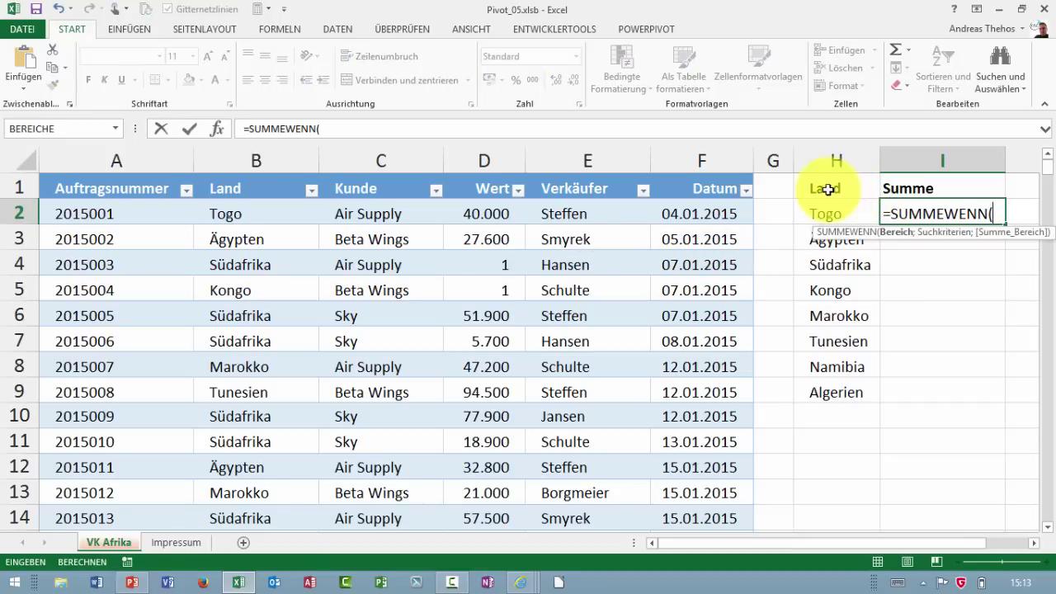
{"action": "left_click", "coordinate": [260, 155]}
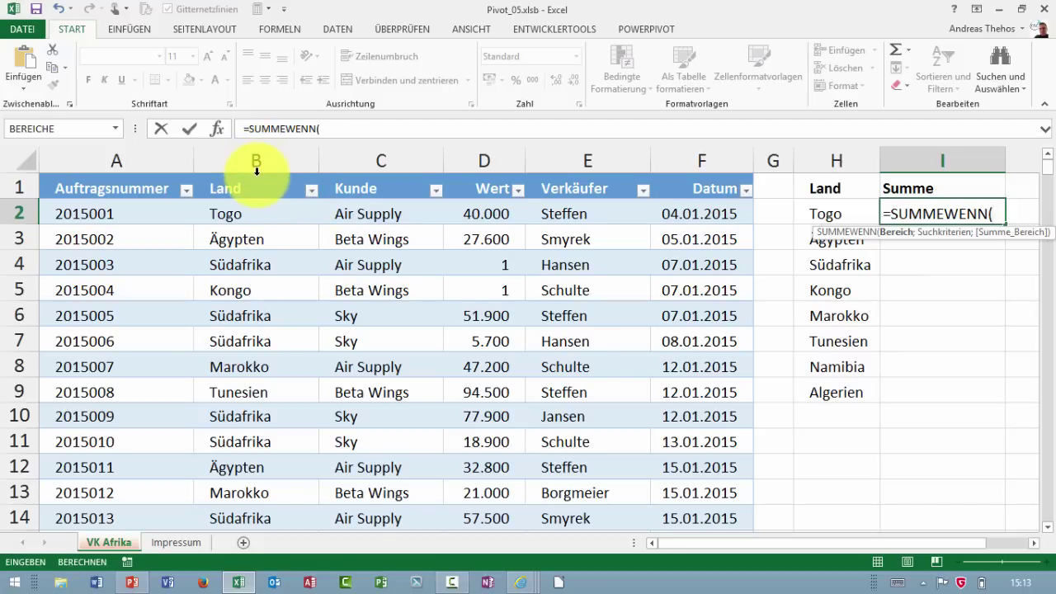
{"action": "left_click", "coordinate": [258, 171]}
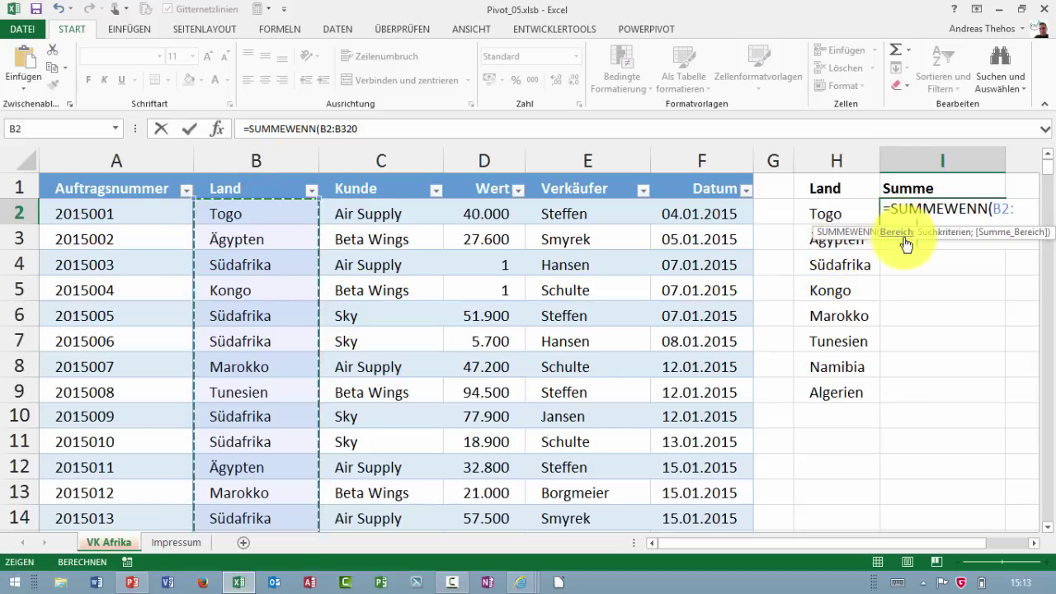
{"action": "key", "text": "F4"}
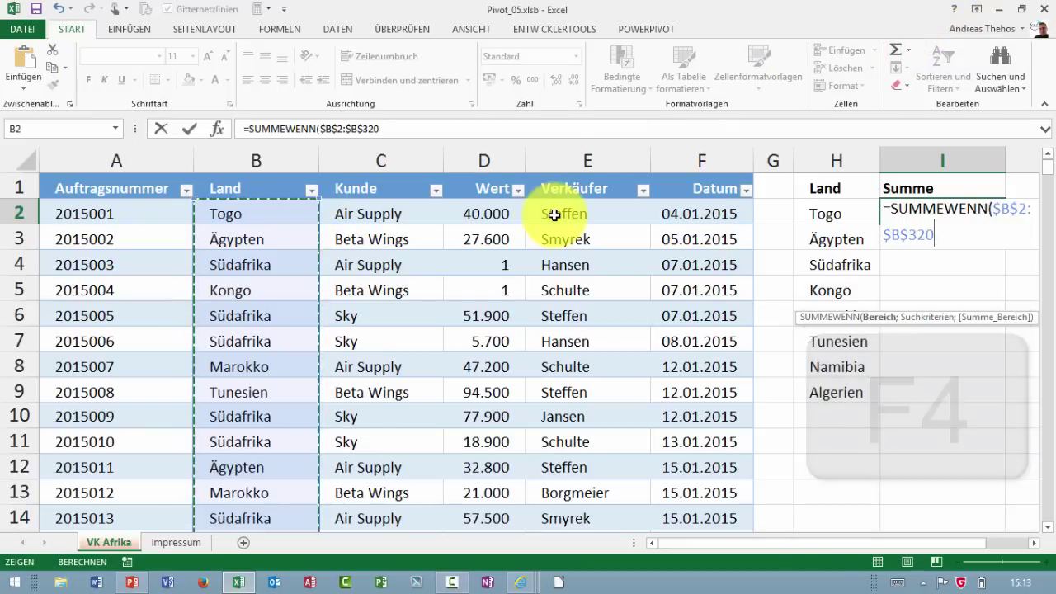
- Add H2 as the criterion argument of the I2 formula
{"action": "type", "text": ";"}
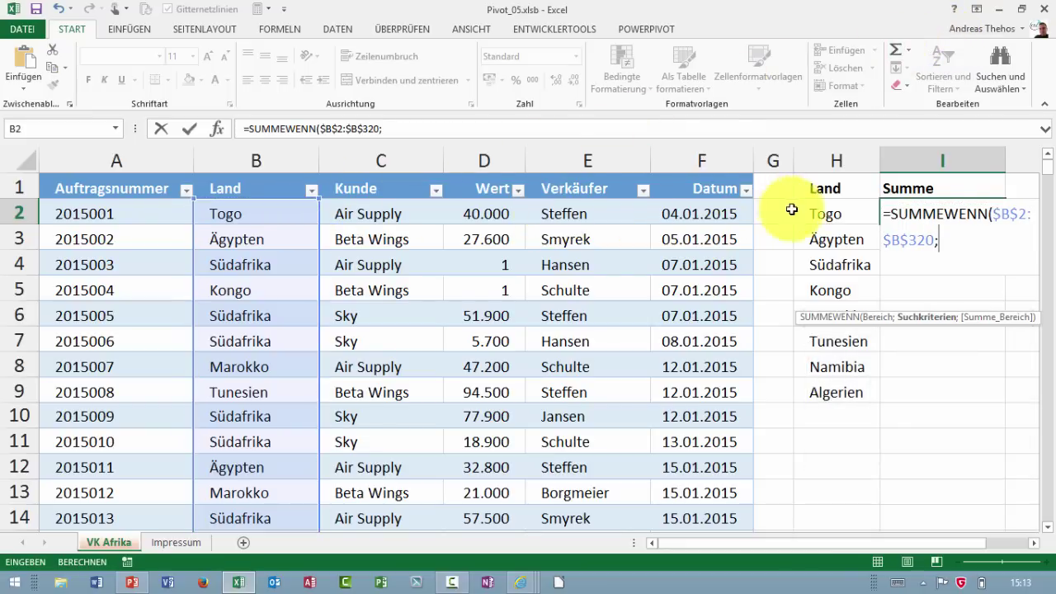
{"action": "left_click", "coordinate": [839, 215]}
{"action": "type", "text": ";"}
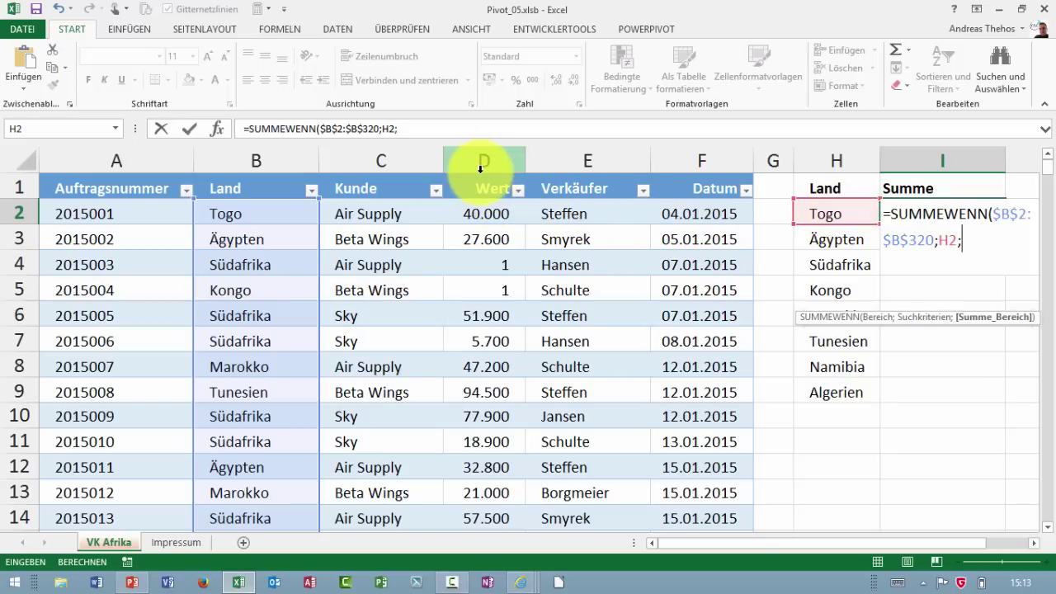
- Try the whole Wert column as an absolute sum range, then delete it to redo
{"action": "left_click", "coordinate": [481, 212]}
{"action": "key", "text": "ctrl+space"}
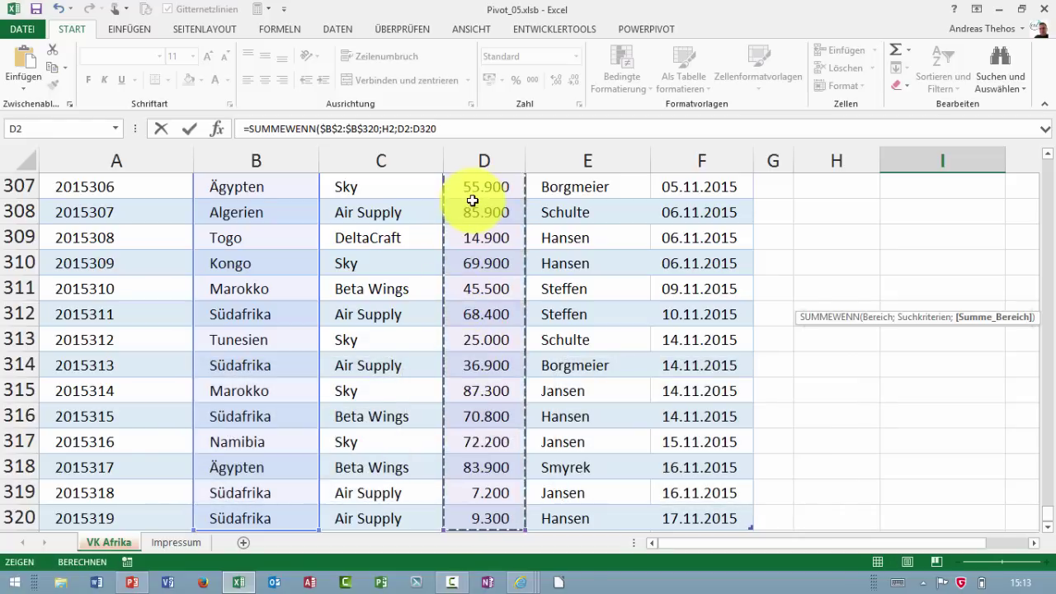
{"action": "key", "text": "F4"}
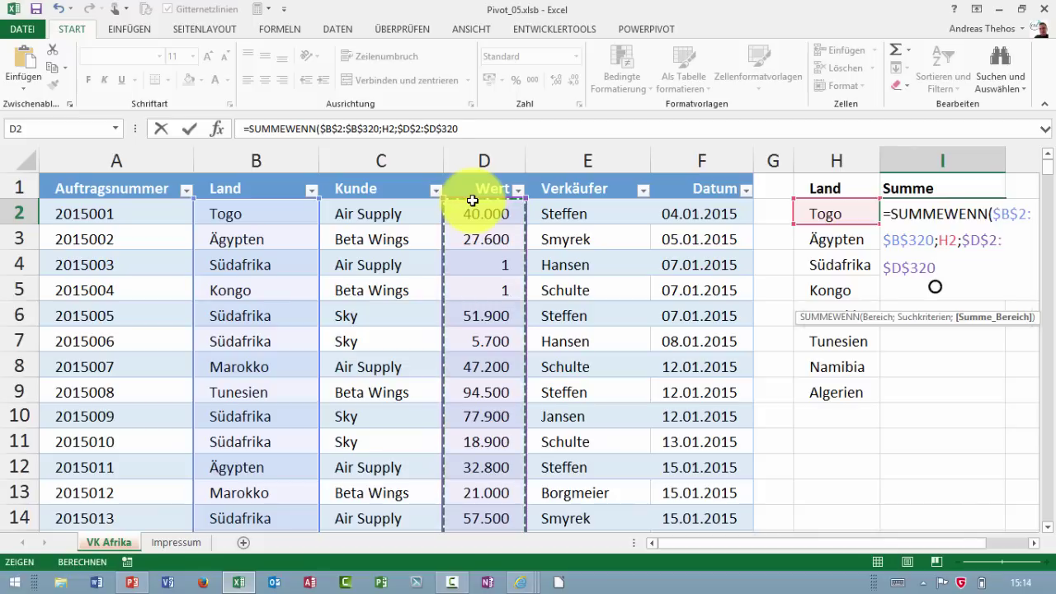
{"action": "key", "text": "BackSpace"}
{"action": "key", "text": "BackSpace"}
{"action": "key", "text": "BackSpace"}
{"action": "key", "text": "BackSpace"}
{"action": "key", "text": "BackSpace"}
{"action": "key", "text": "BackSpace"}
{"action": "key", "text": "BackSpace"}
{"action": "key", "text": "BackSpace"}
{"action": "key", "text": "BackSpace"}
{"action": "key", "text": "BackSpace"}
{"action": "key", "text": "BackSpace"}
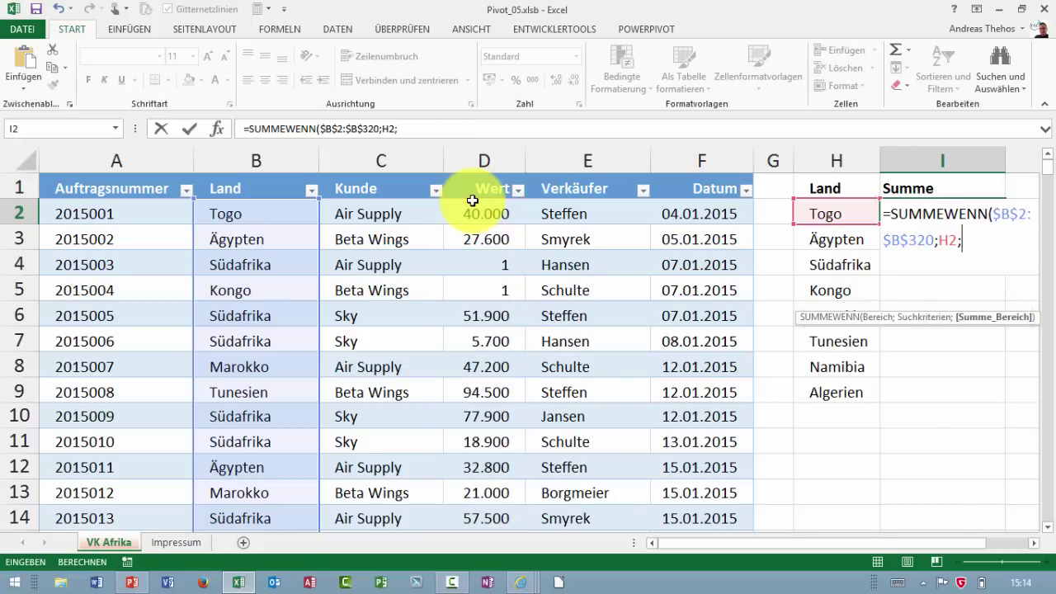
- Finish I2 with sum range $D$2:$D$320 and enter it, giving 836500 for Togo
{"action": "left_click", "coordinate": [469, 207]}
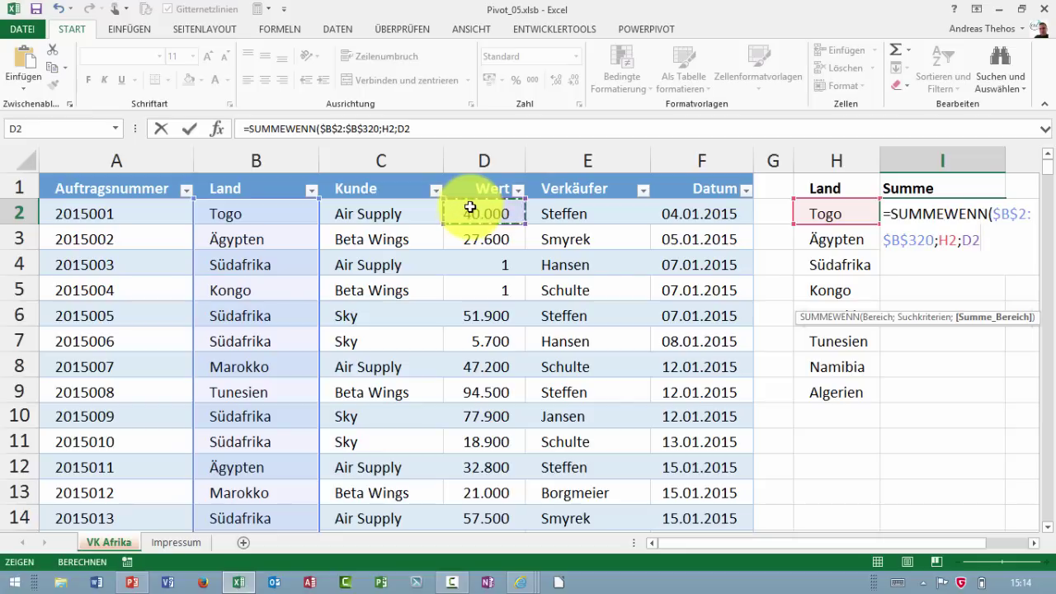
{"action": "left_click_drag", "start_coordinate": [475, 212], "coordinate": [488, 588]}
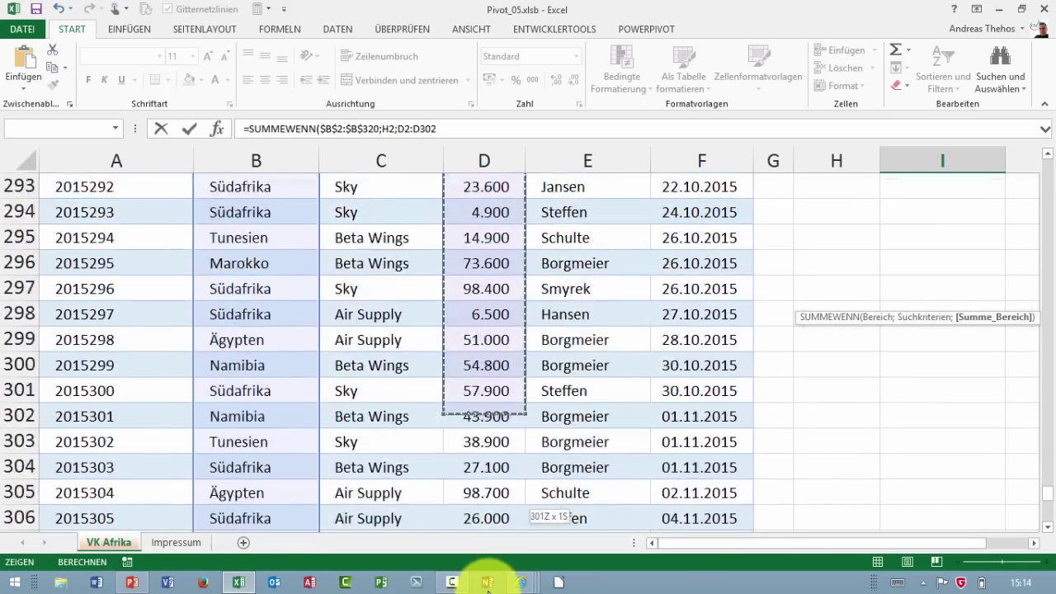
{"action": "left_click_drag", "start_coordinate": [487, 588], "coordinate": [485, 443]}
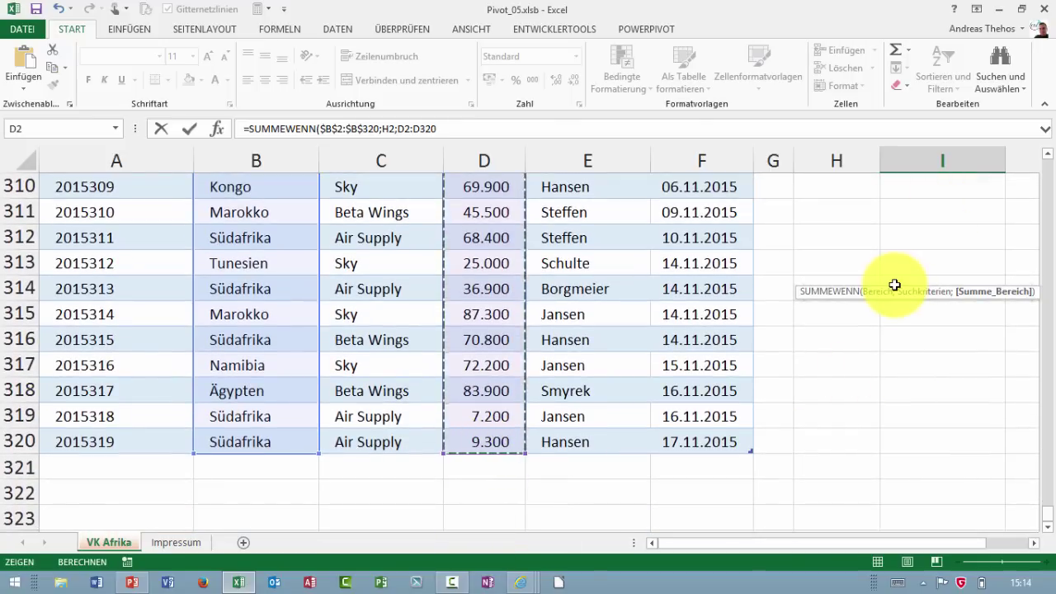
{"action": "key", "text": "F4"}
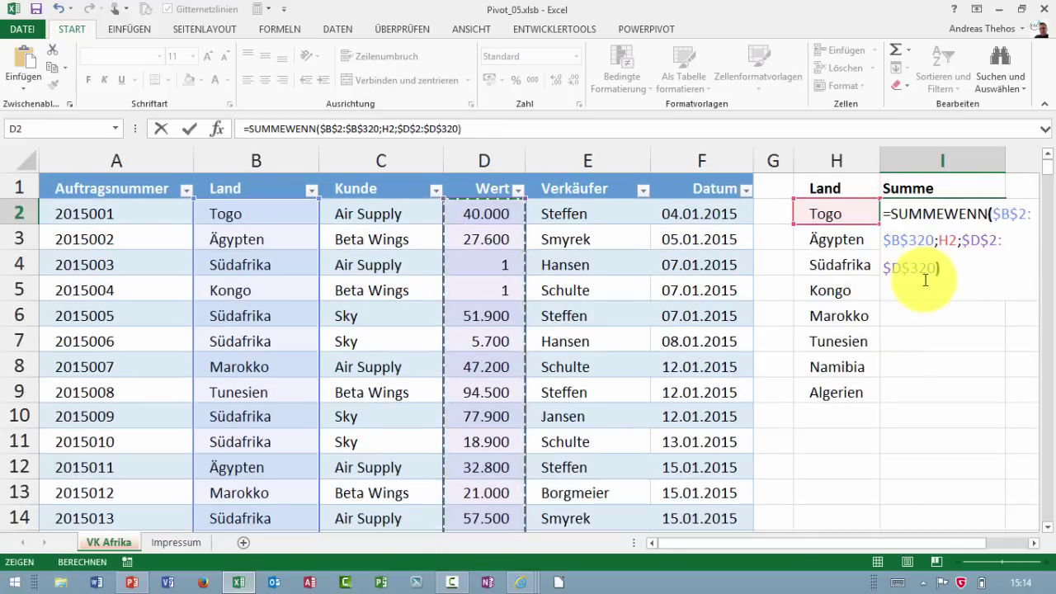
{"action": "key", "text": "Return"}
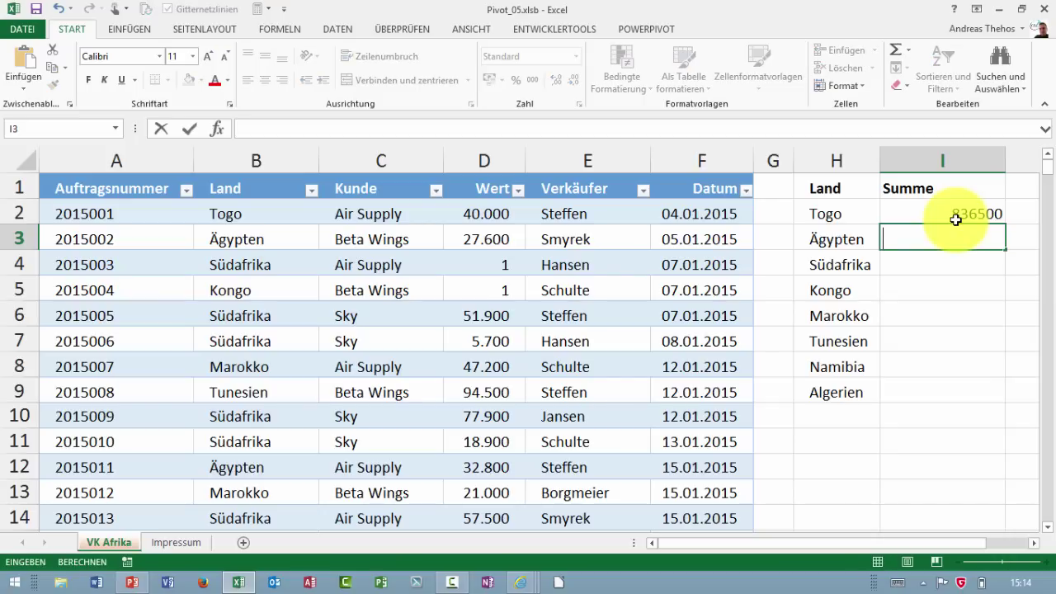
- In I3, start SUMMEWENN in the argument dialog with absolute range $B$2:$B$320
{"action": "type", "text": "=Summe"}
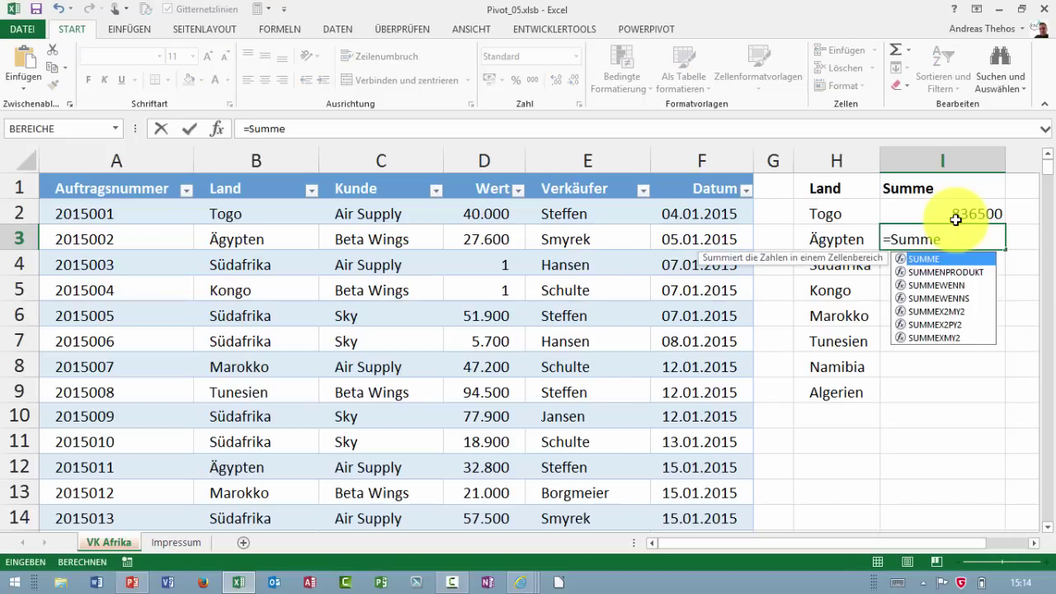
{"action": "key", "text": "Down"}
{"action": "key", "text": "Down"}
{"action": "key", "text": "Tab"}
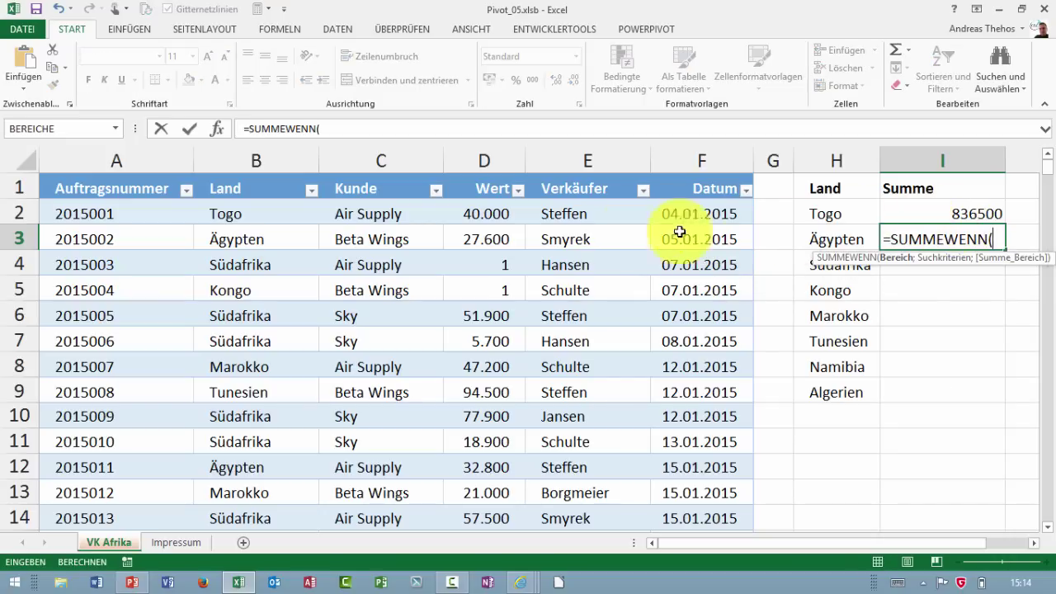
{"action": "left_click", "coordinate": [219, 128]}
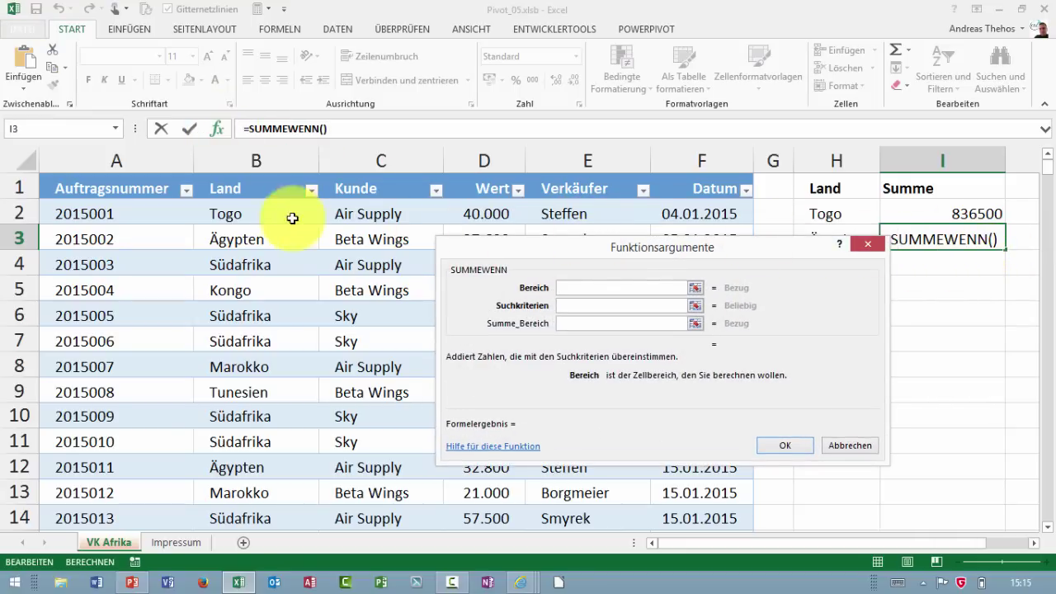
{"action": "left_click", "coordinate": [242, 211]}
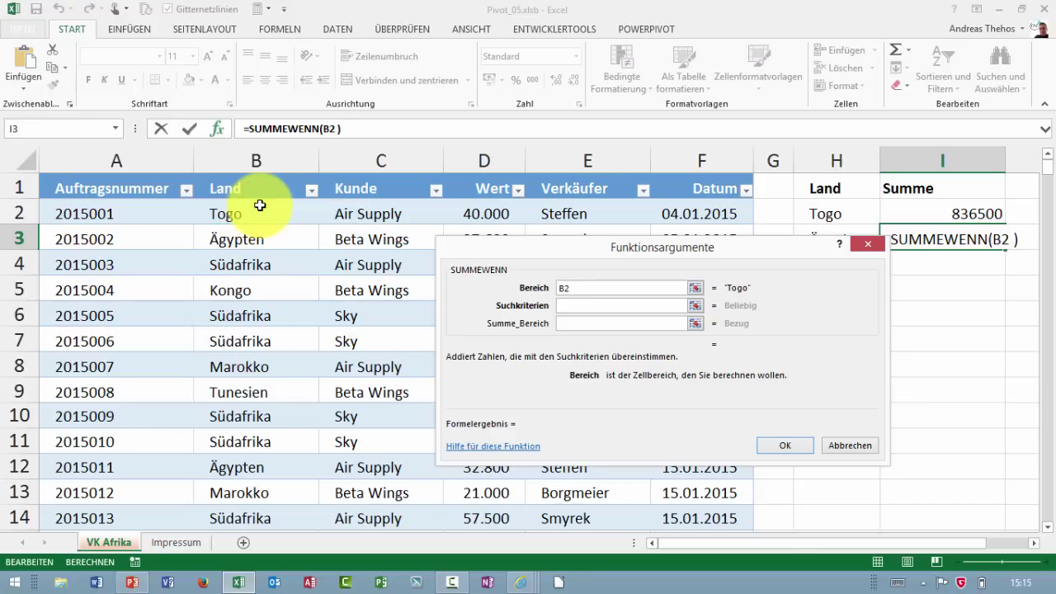
{"action": "key", "text": "BackSpace"}
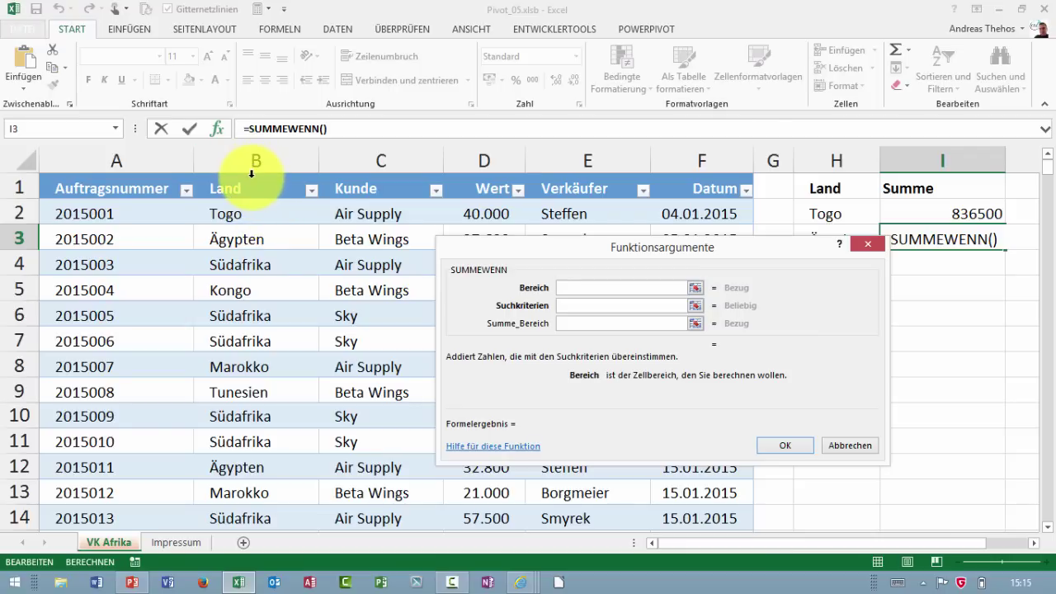
{"action": "left_click", "coordinate": [251, 173]}
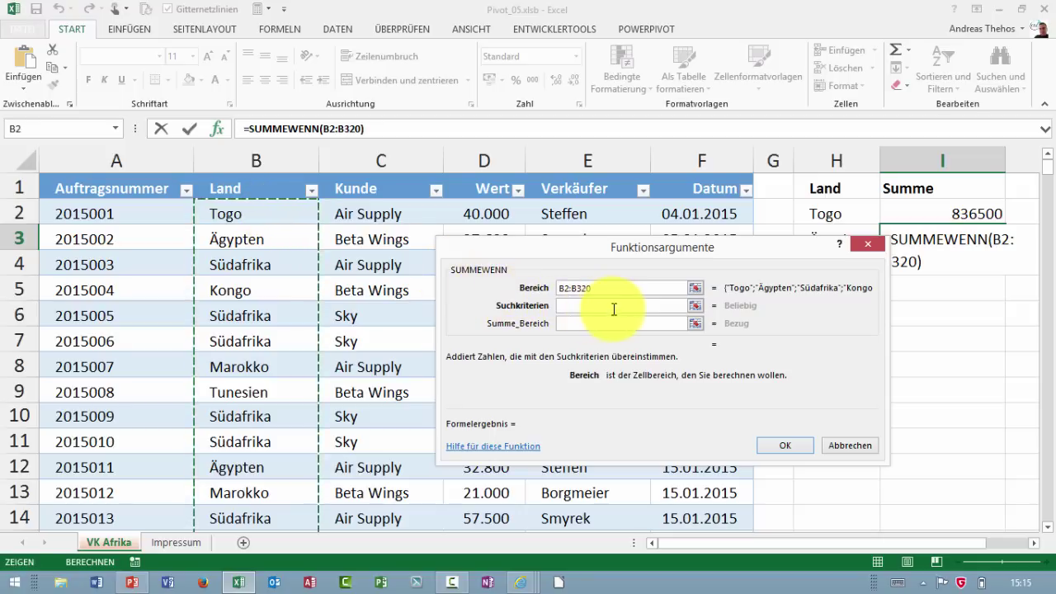
{"action": "key", "text": "F4"}
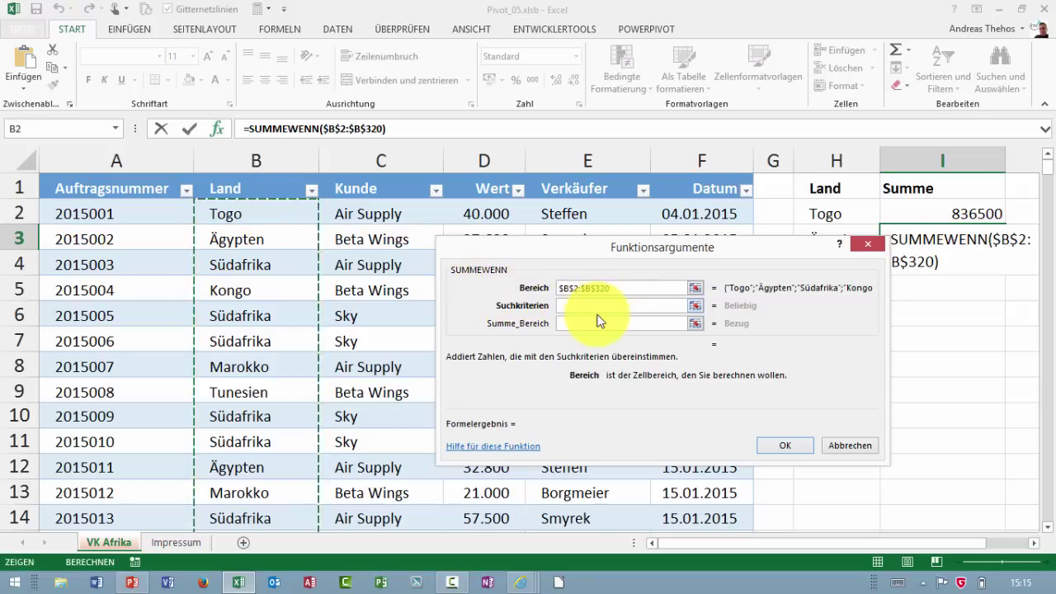
- Set the criterion to H3 (Ägypten) and begin the sum range at D2
{"action": "left_click", "coordinate": [584, 307]}
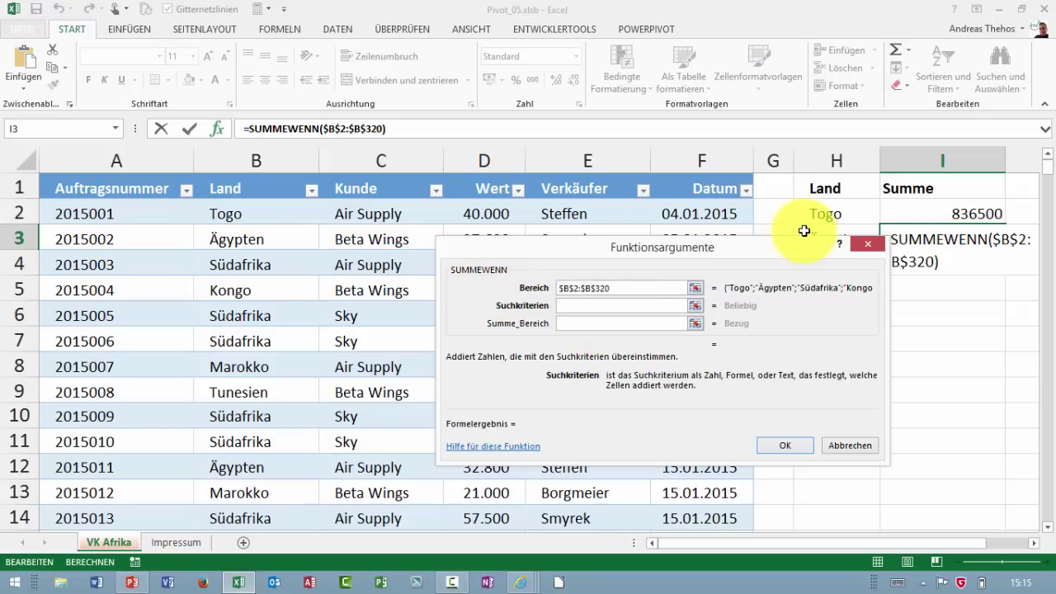
{"action": "left_click", "coordinate": [835, 236]}
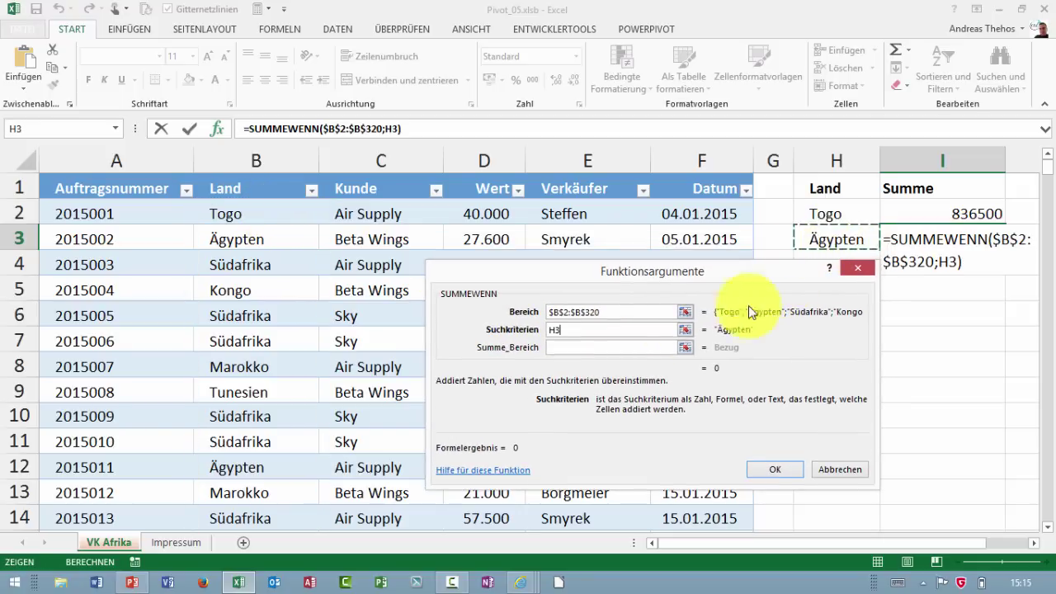
{"action": "left_click", "coordinate": [558, 347]}
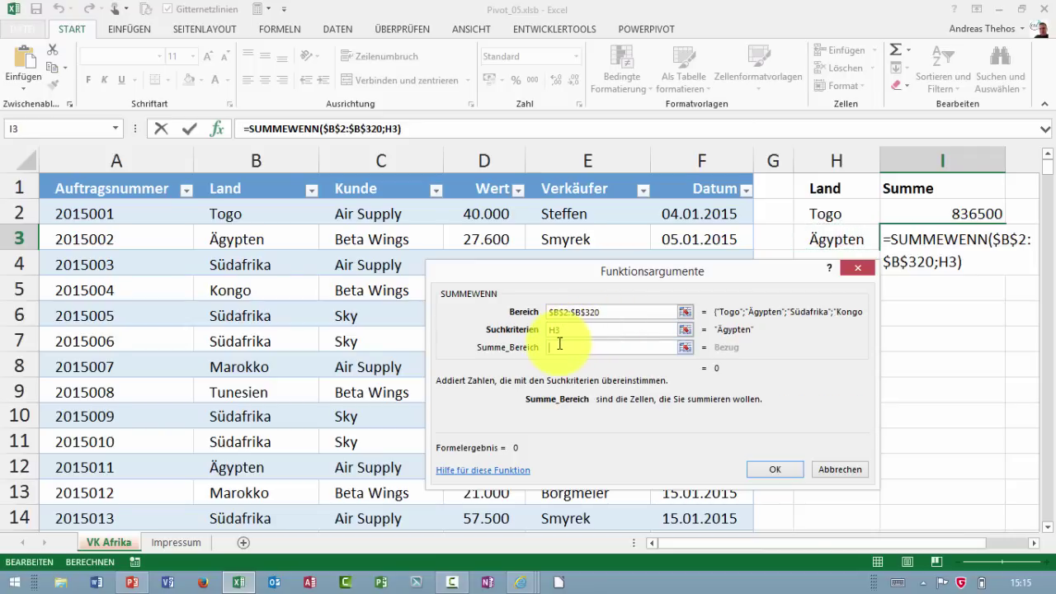
{"action": "left_click", "coordinate": [497, 214]}
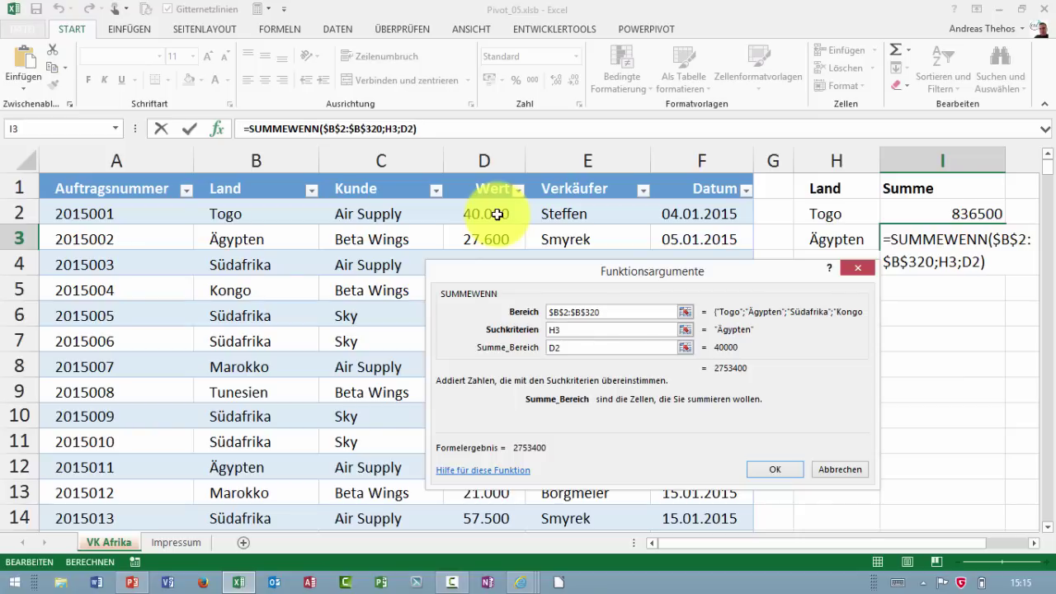
- Set the Ägypten sum range to absolute $D$2:$D$320 and confirm, totalling 2753400
{"action": "key", "text": "BackSpace"}
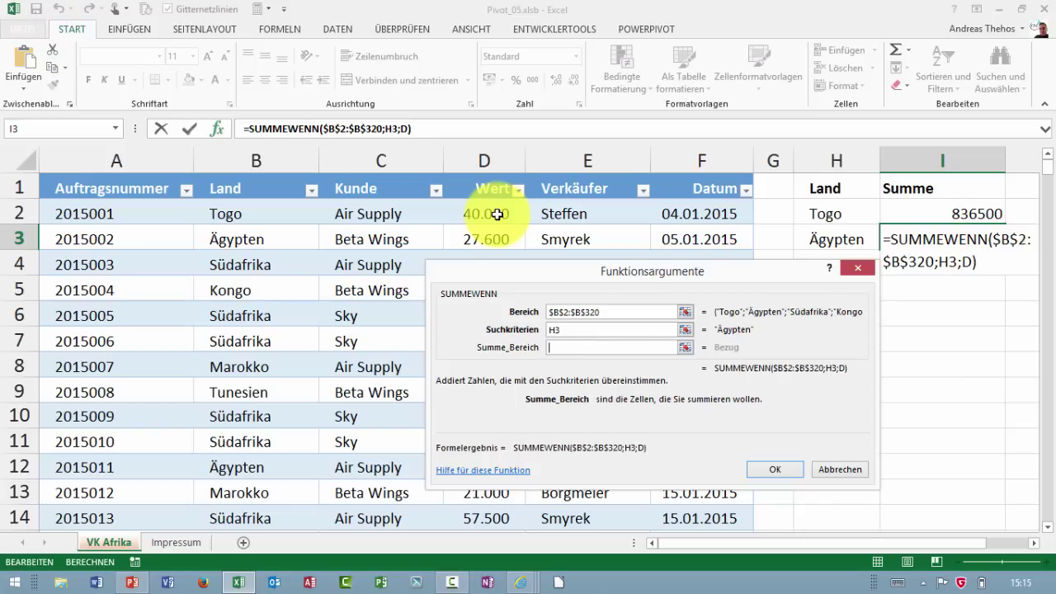
{"action": "key", "text": "BackSpace"}
{"action": "key", "text": "BackSpace"}
{"action": "left_click", "coordinate": [498, 214]}
{"action": "key", "text": "ctrl+shift+Down"}
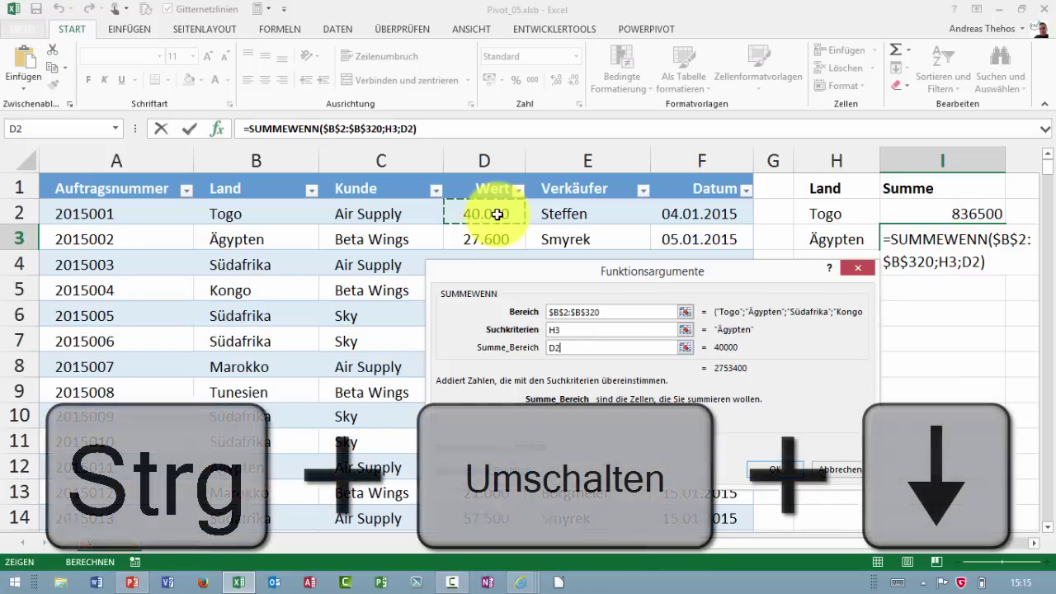
{"action": "key", "text": "ctrl+shift+Down"}
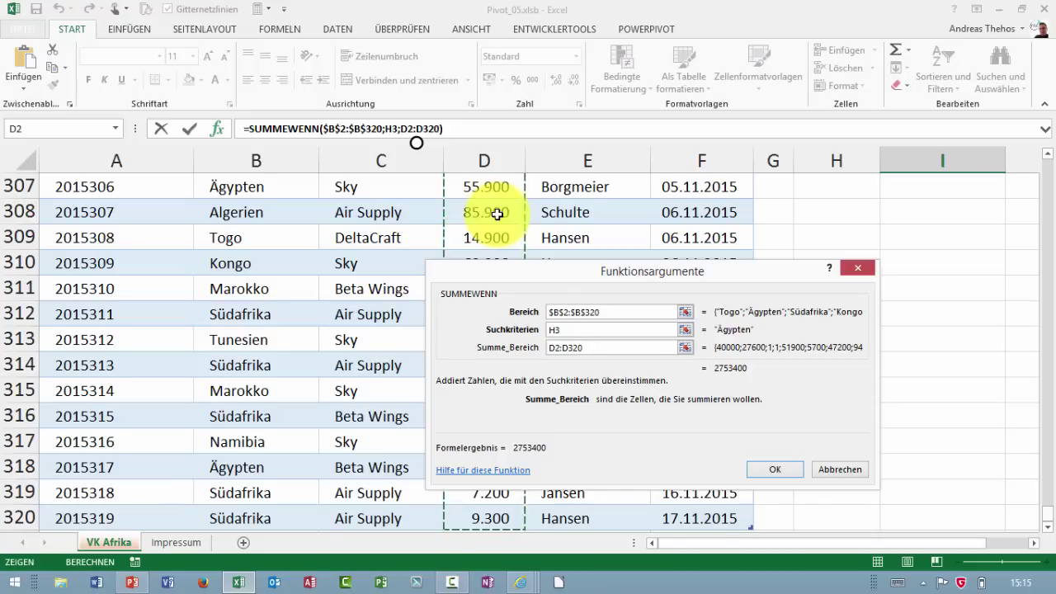
{"action": "key", "text": "ctrl+BackSpace"}
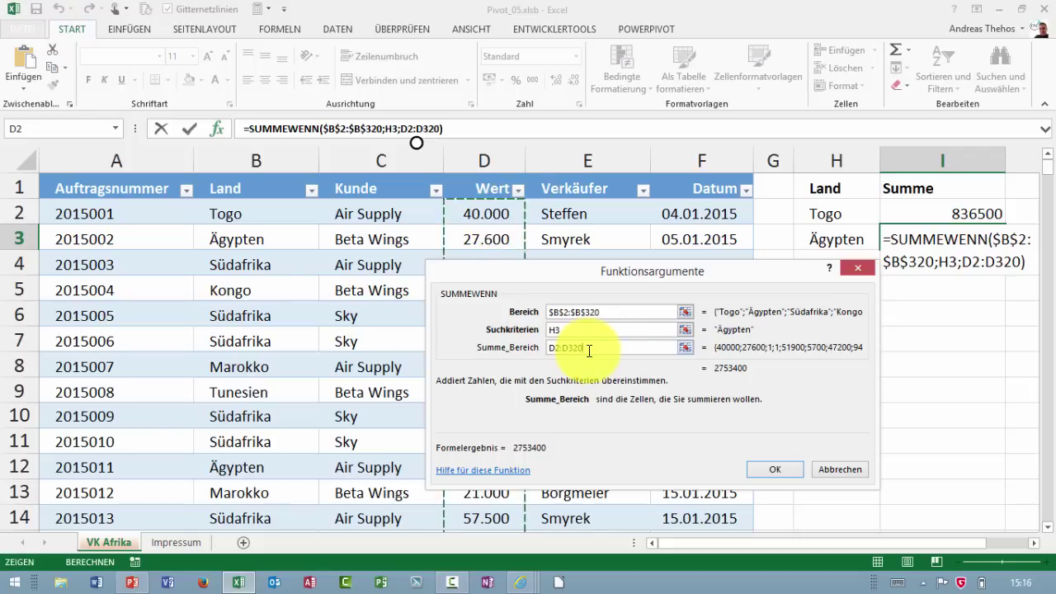
{"action": "key", "text": "F4"}
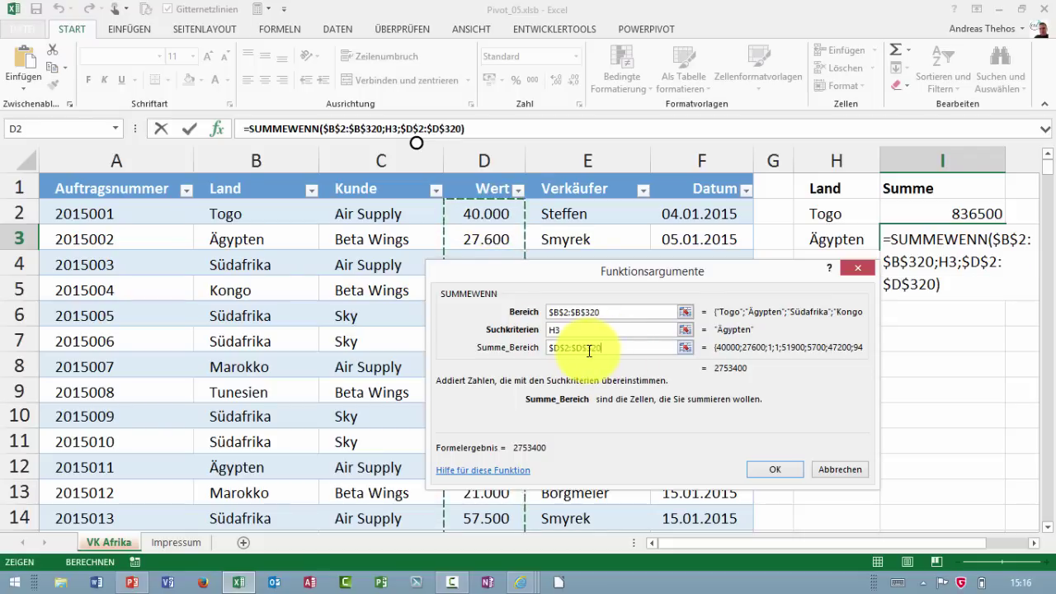
{"action": "key", "text": "Return"}
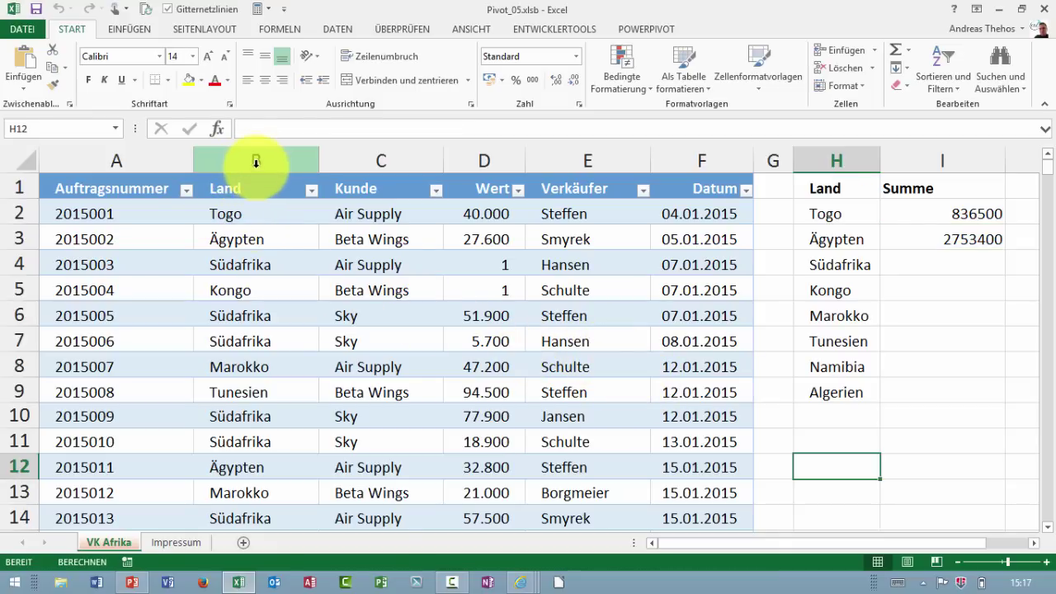
- Convert the Afrika table to a normal range via In Bereich konvertieren, confirming with Ja
{"action": "left_click", "coordinate": [252, 208]}
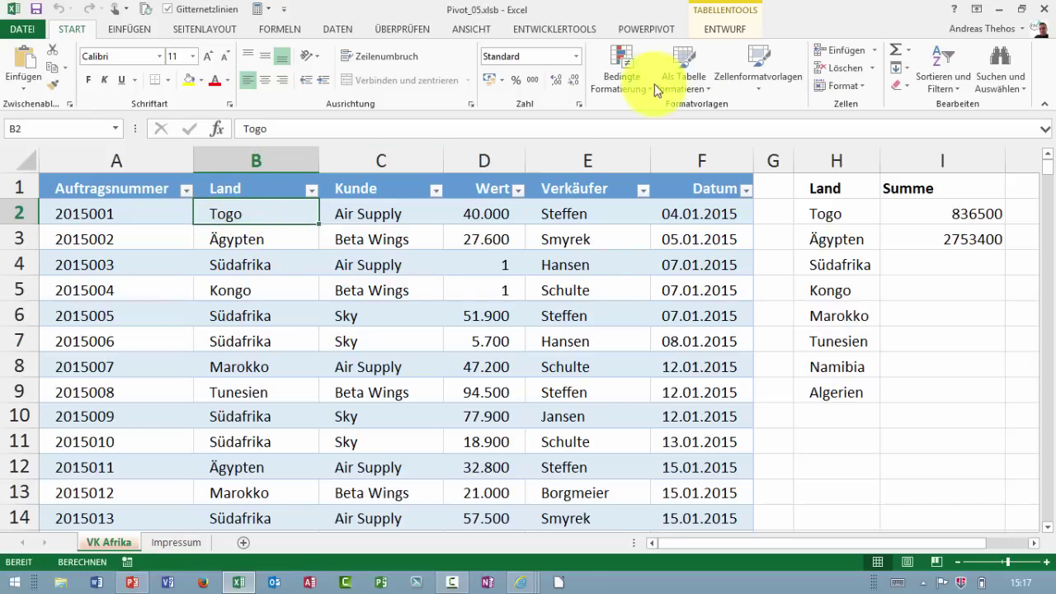
{"action": "left_click", "coordinate": [723, 29]}
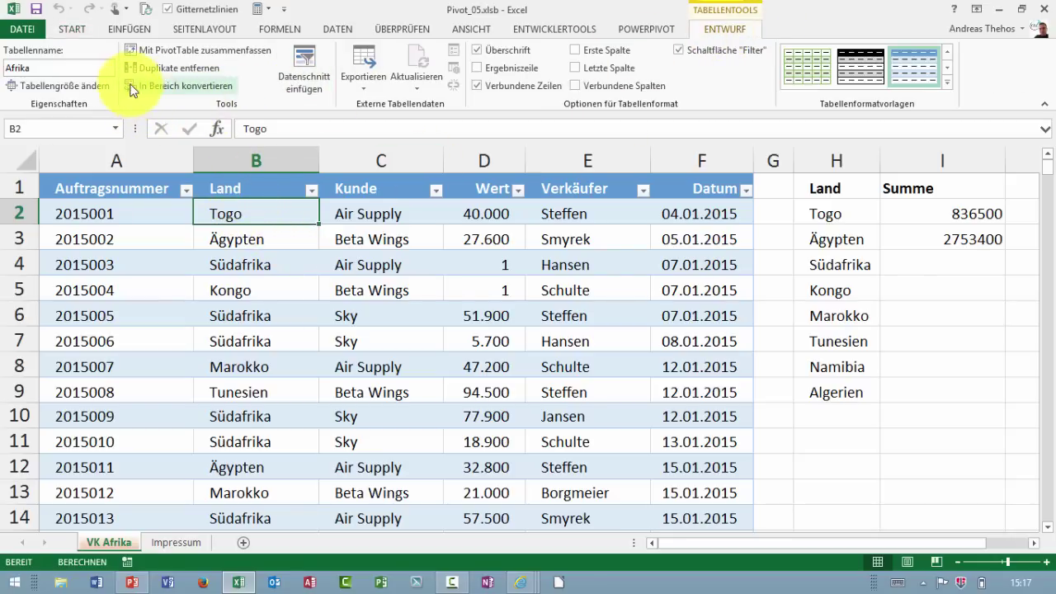
{"action": "left_click", "coordinate": [157, 86]}
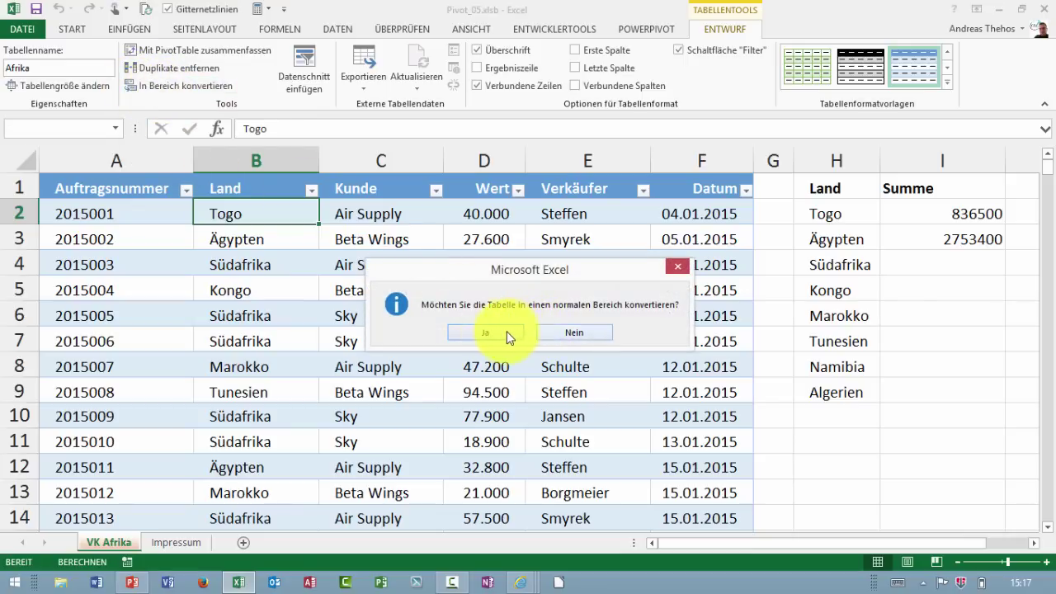
{"action": "left_click", "coordinate": [487, 331]}
{"action": "left_click", "coordinate": [248, 233]}
{"action": "left_click", "coordinate": [279, 209]}
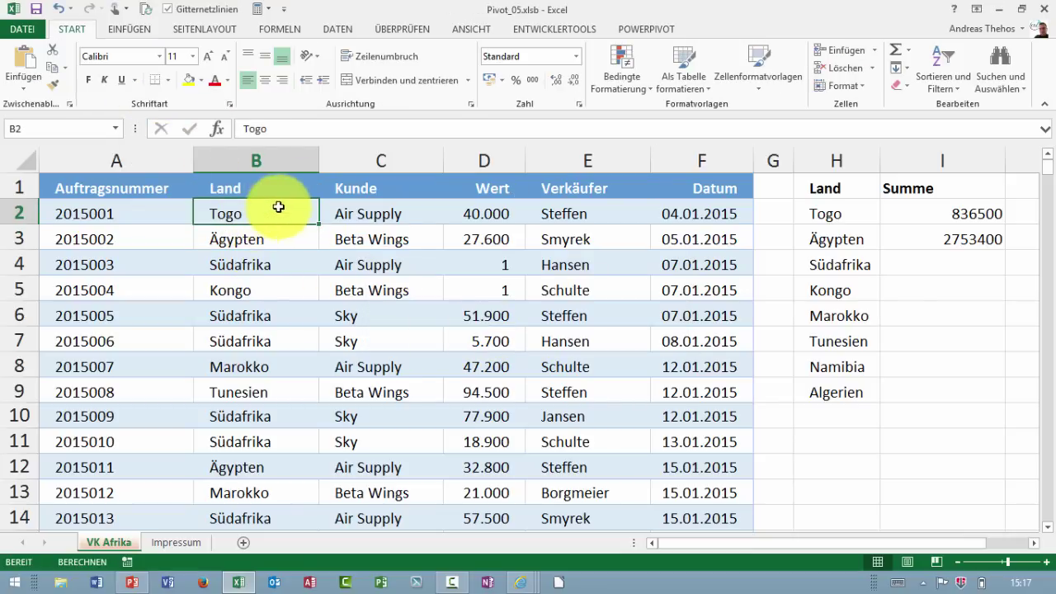
- In I4, type =summewenn( and set the absolute range $B$2:$B$320
{"action": "left_click", "coordinate": [915, 265]}
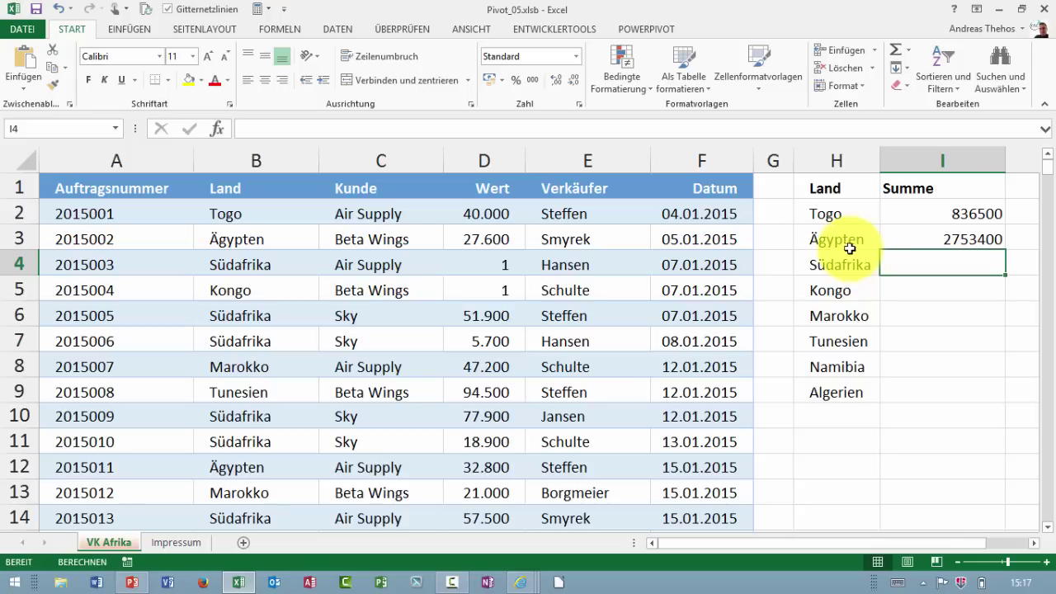
{"action": "type", "text": "=summewe"}
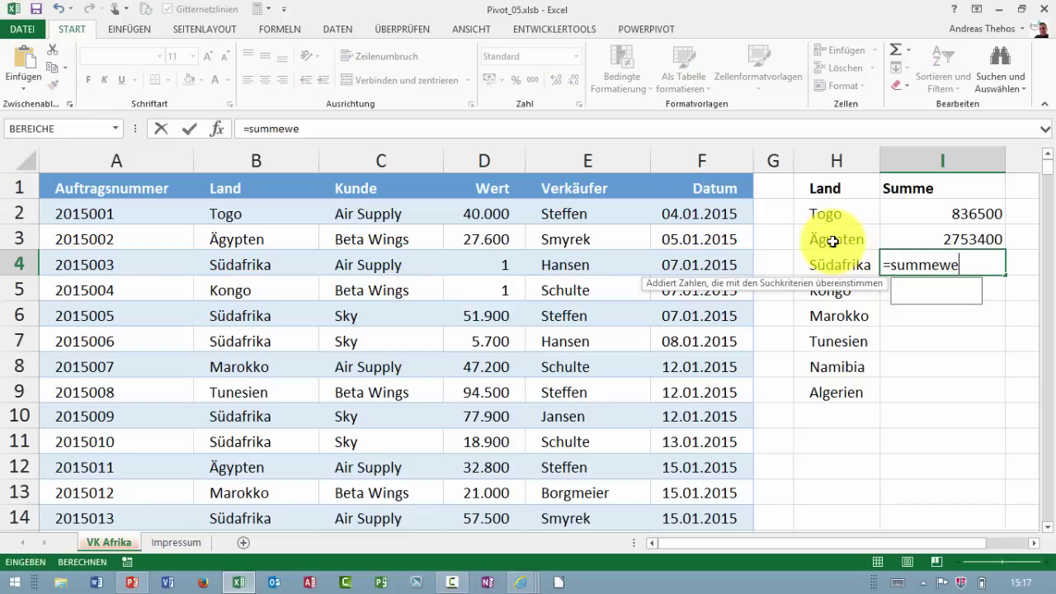
{"action": "type", "text": "nn("}
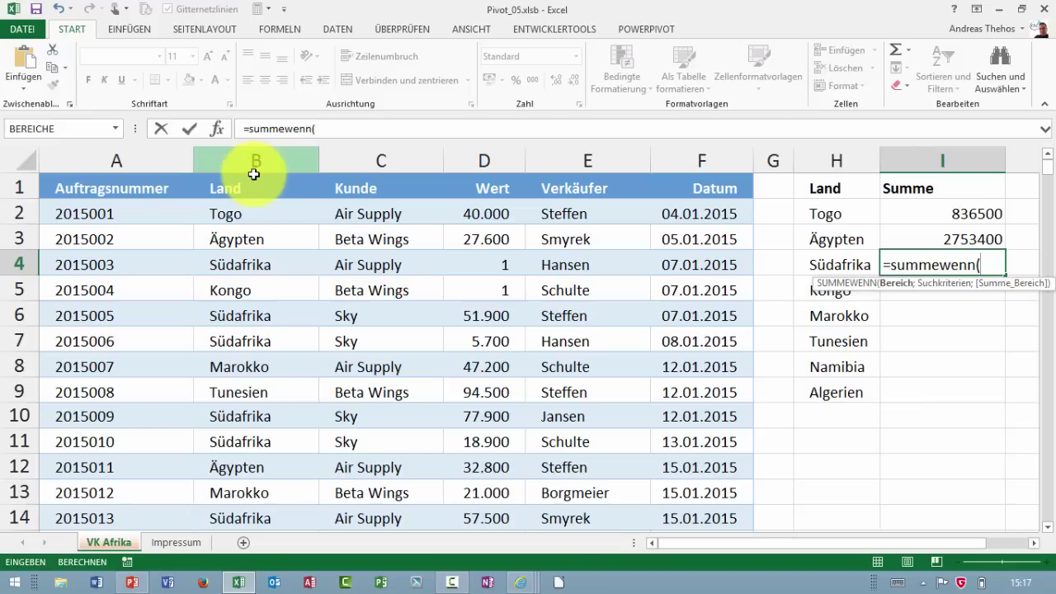
{"action": "left_click", "coordinate": [258, 213]}
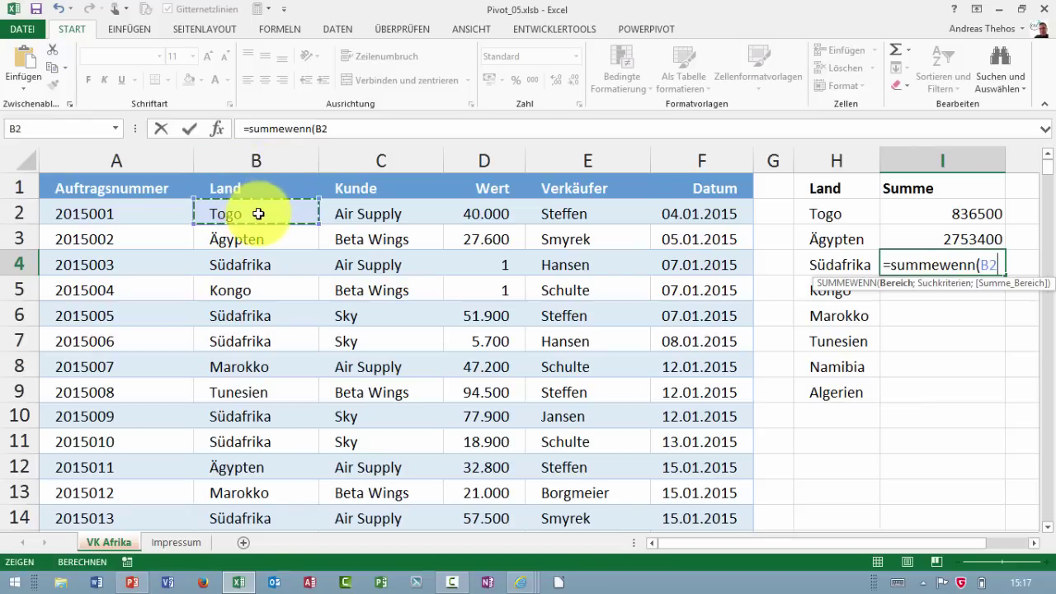
{"action": "key", "text": "ctrl+space"}
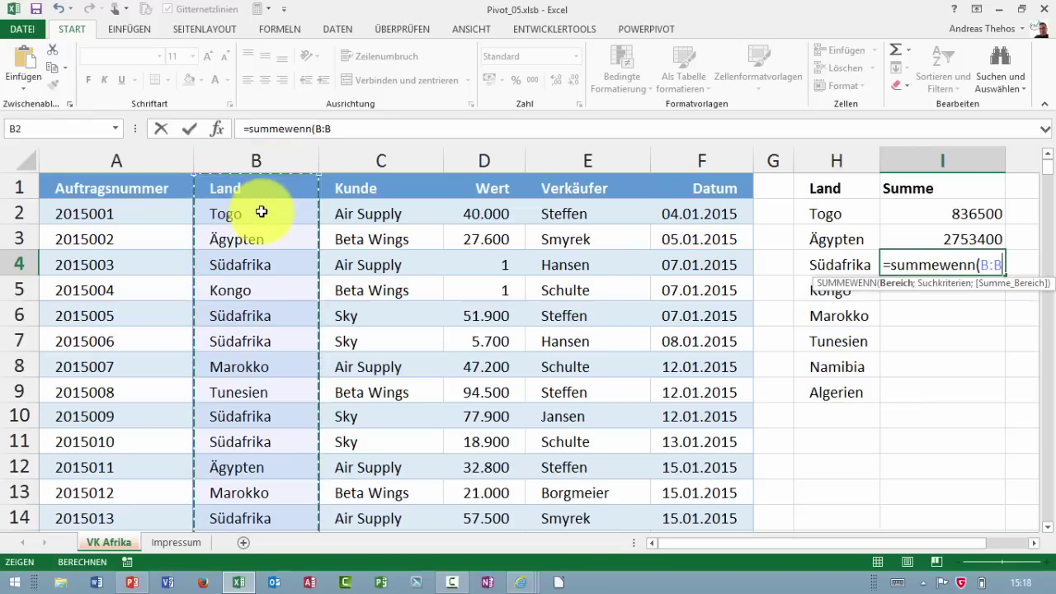
{"action": "left_click", "coordinate": [262, 223]}
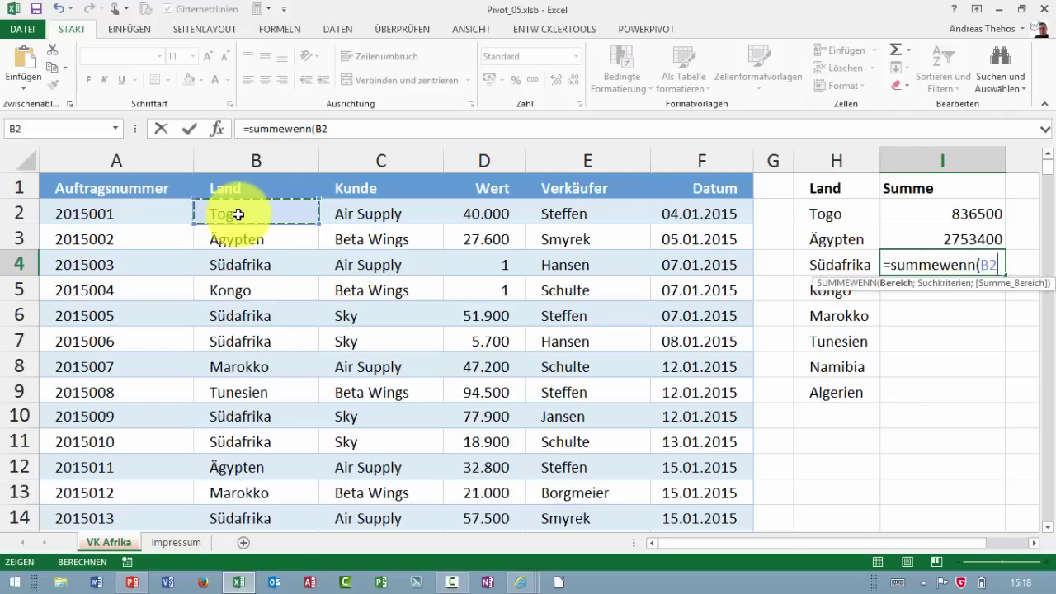
{"action": "key", "text": "ctrl+shift+Down"}
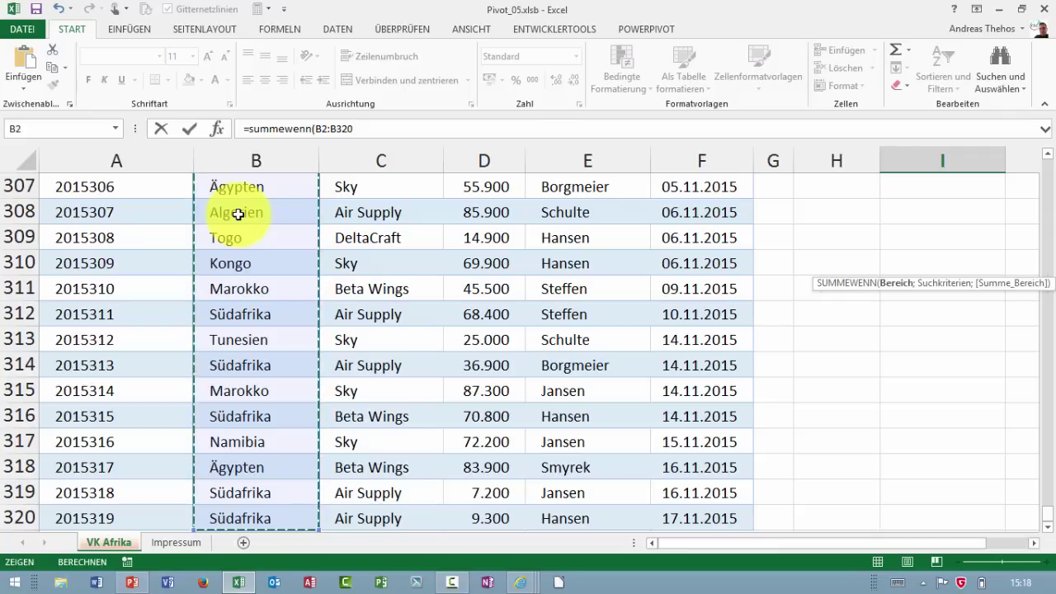
{"action": "key", "text": "F4"}
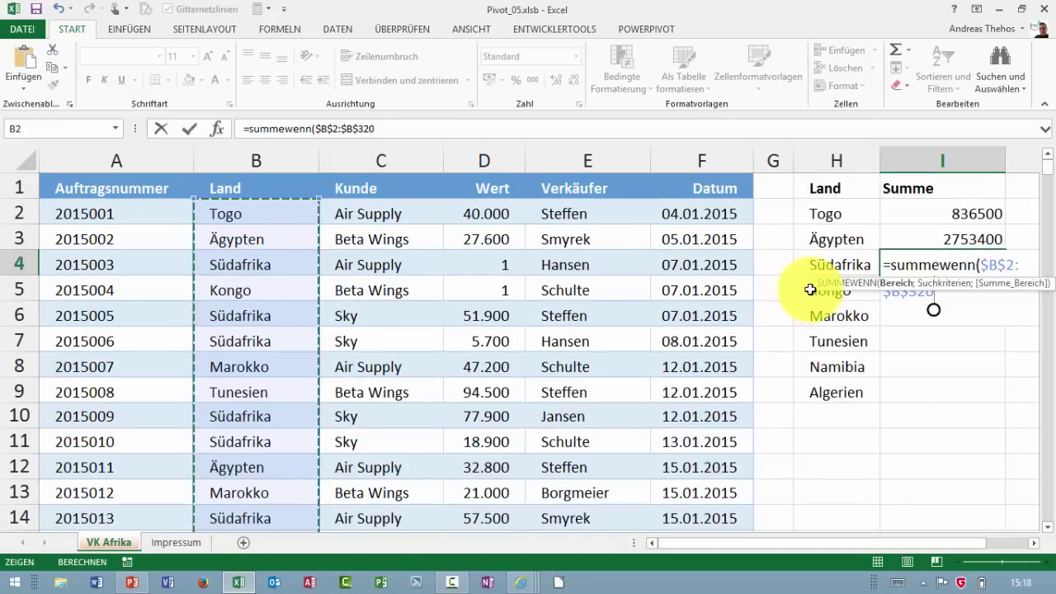
- Add criterion H4 (Südafrika) and sum range D2:D320 to the I4 formula
{"action": "left_click_drag", "start_coordinate": [815, 287], "coordinate": [806, 335]}
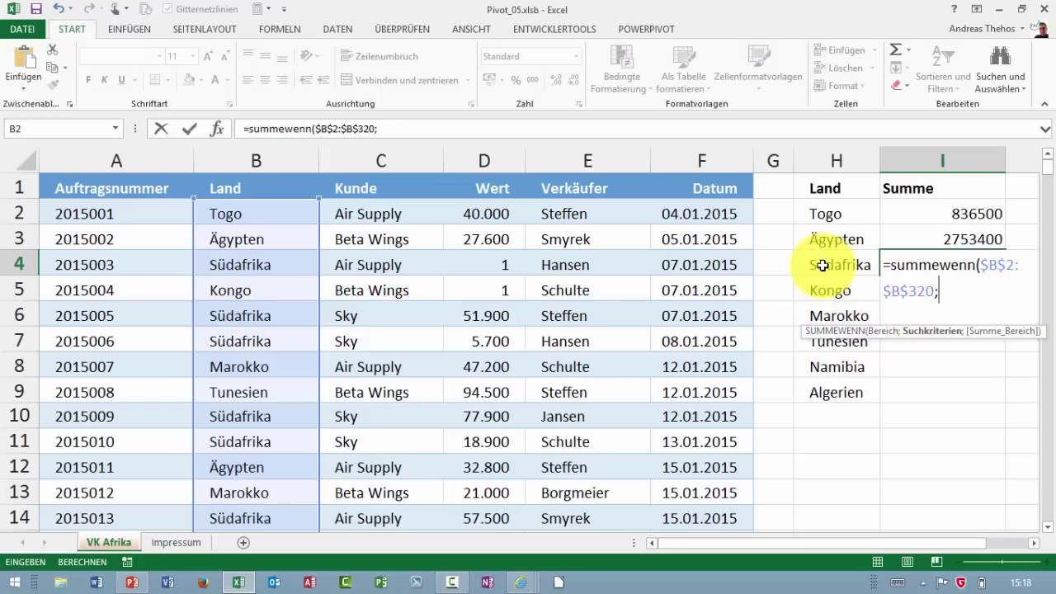
{"action": "type", "text": ";"}
{"action": "left_click", "coordinate": [824, 265]}
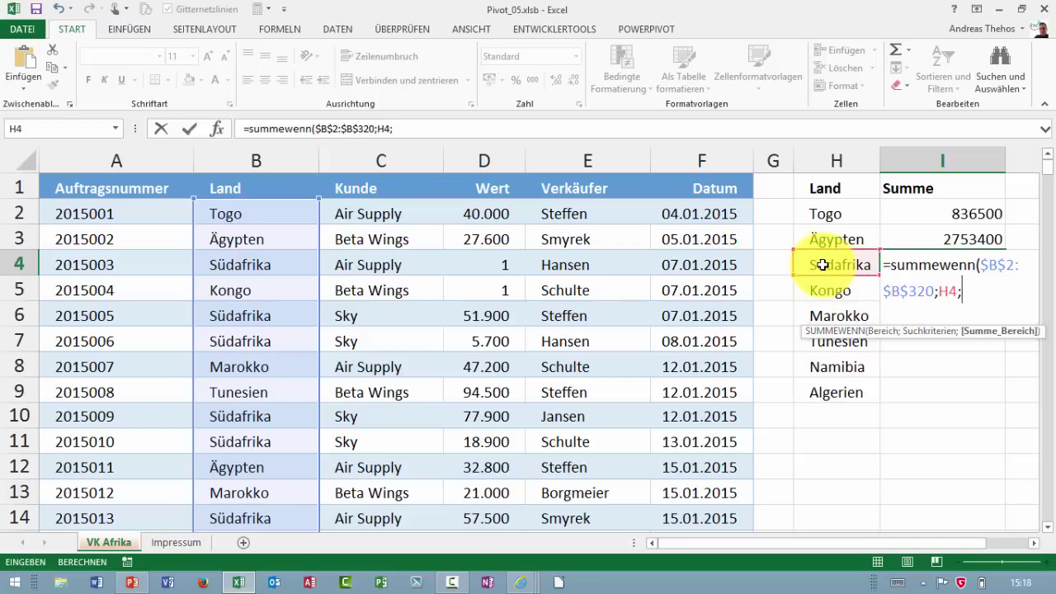
{"action": "type", "text": ";"}
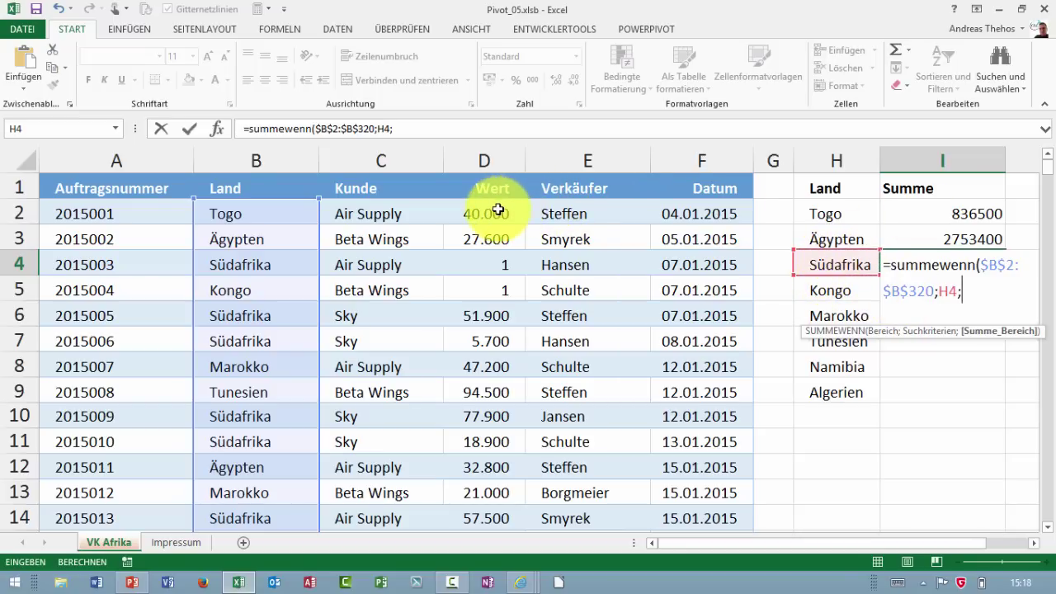
{"action": "left_click", "coordinate": [493, 212]}
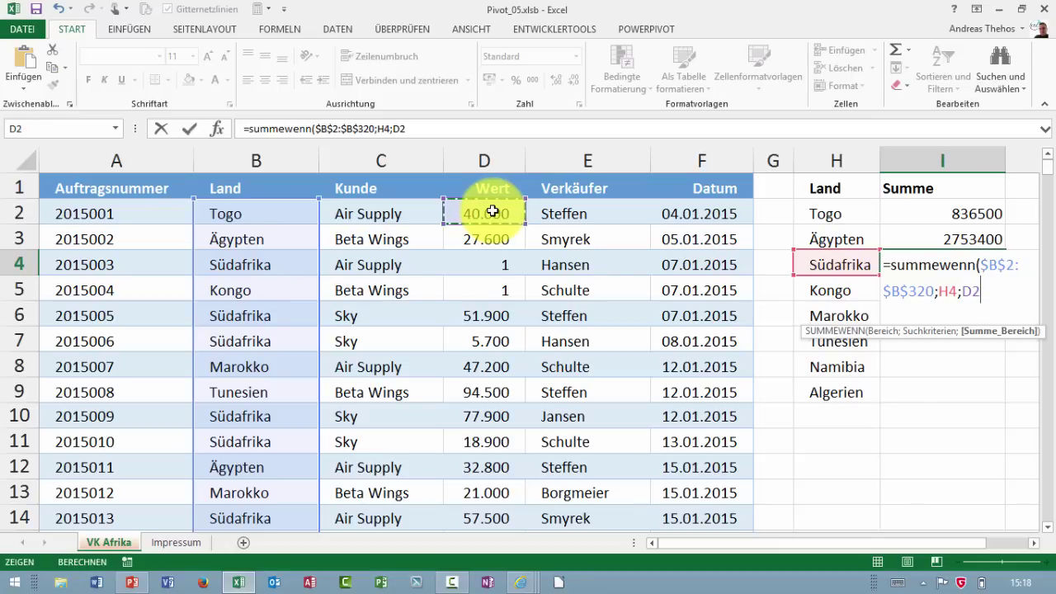
{"action": "key", "text": "ctrl+shift+Down"}
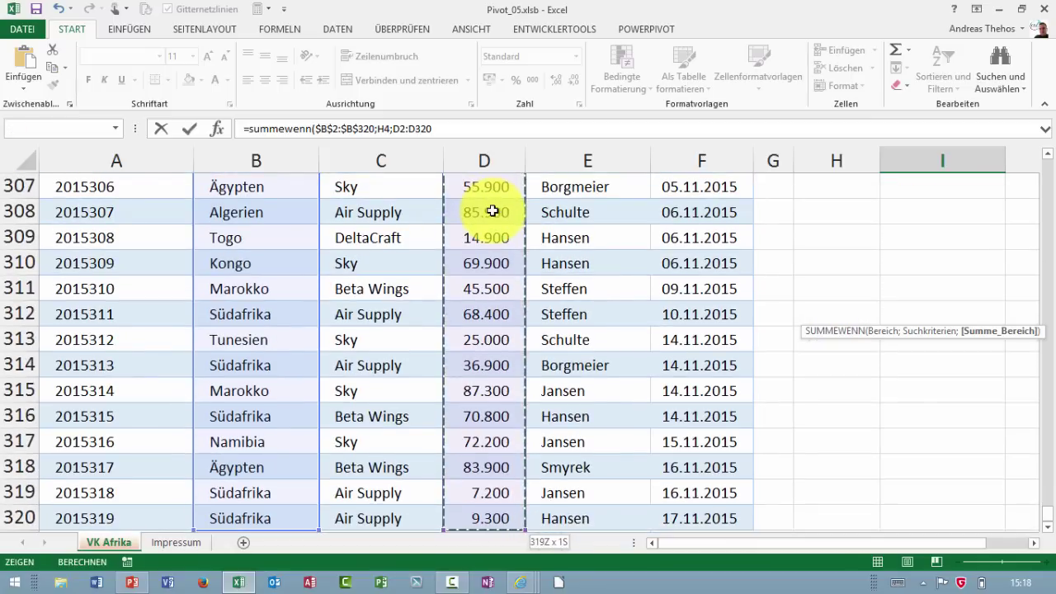
{"action": "key", "text": "ctrl+BackSpace"}
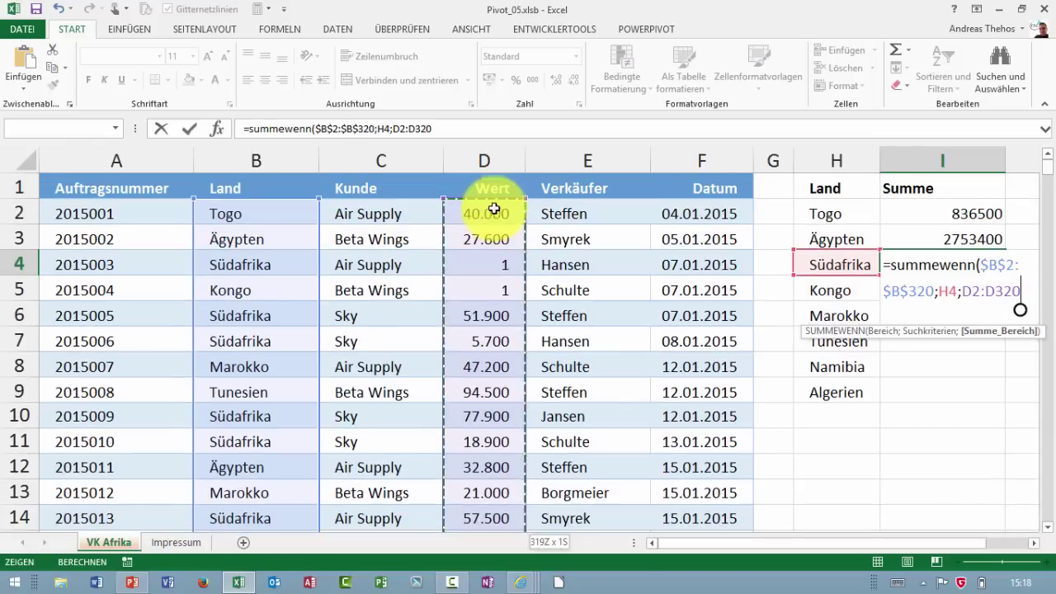